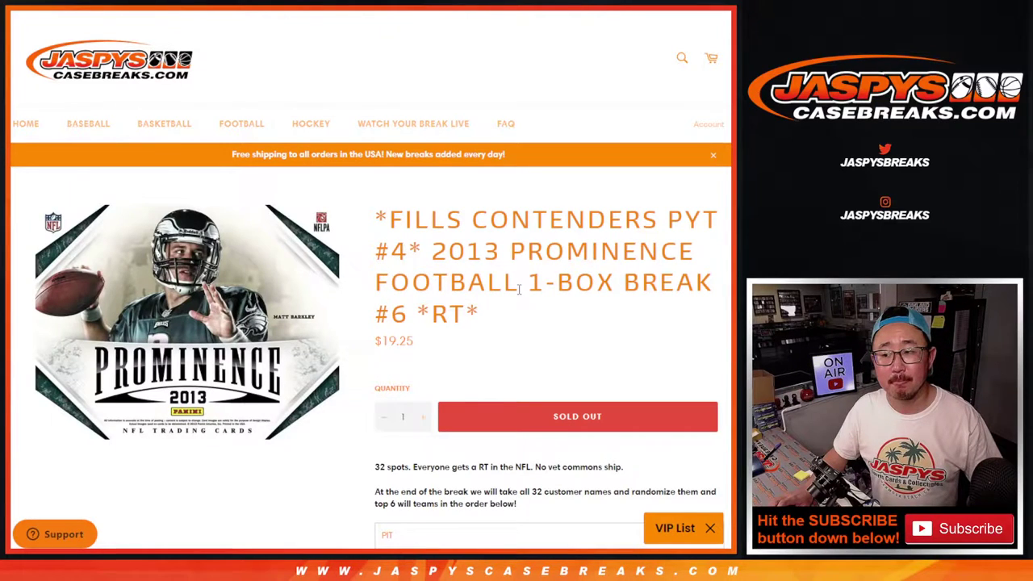
Step: Highlight parts of the break title to review it
left_click_drag(440, 245, 662, 252)
left_click(565, 308)
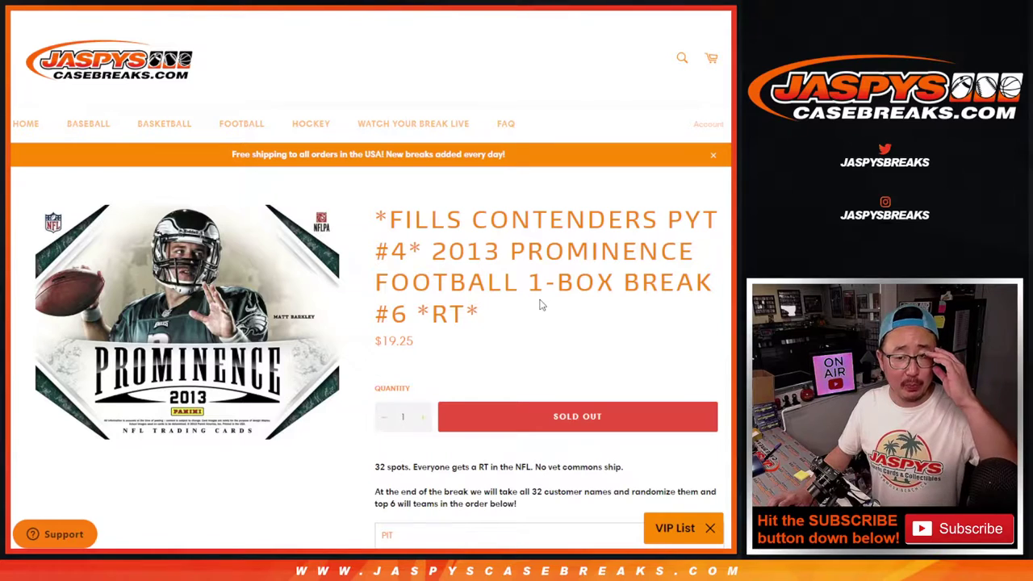
left_click_drag(392, 314, 411, 314)
left_click(530, 236)
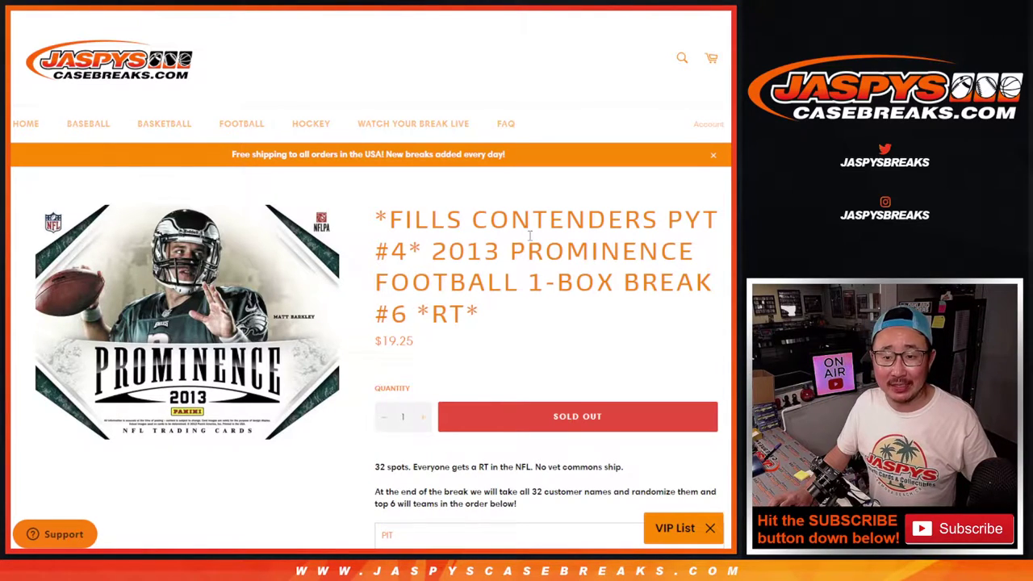
left_click_drag(436, 218, 537, 219)
left_click(569, 252)
scroll(544, 316, "down", 3)
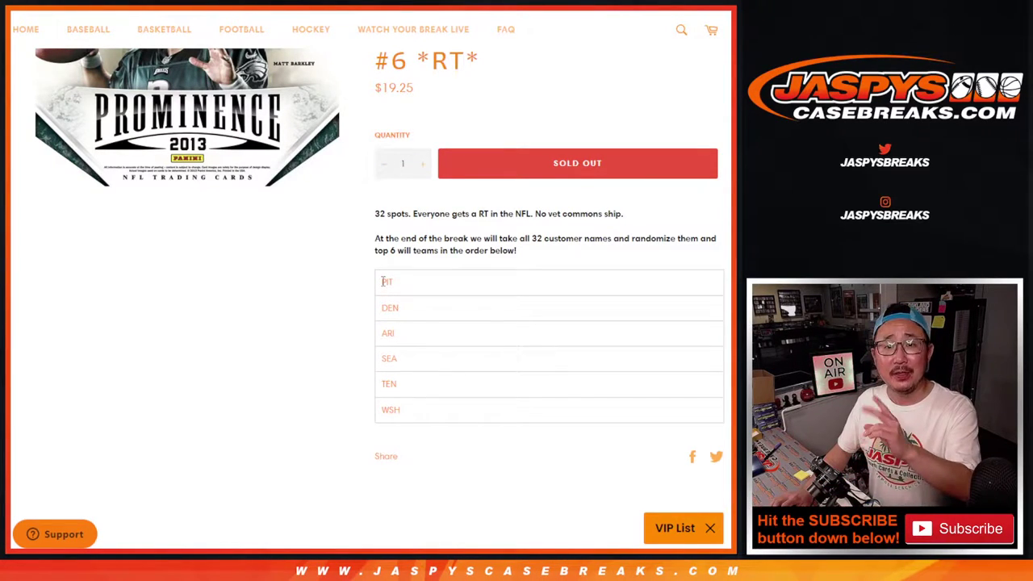
Step: Review the six team codes in the list, PIT through WSH
left_click_drag(384, 281, 403, 408)
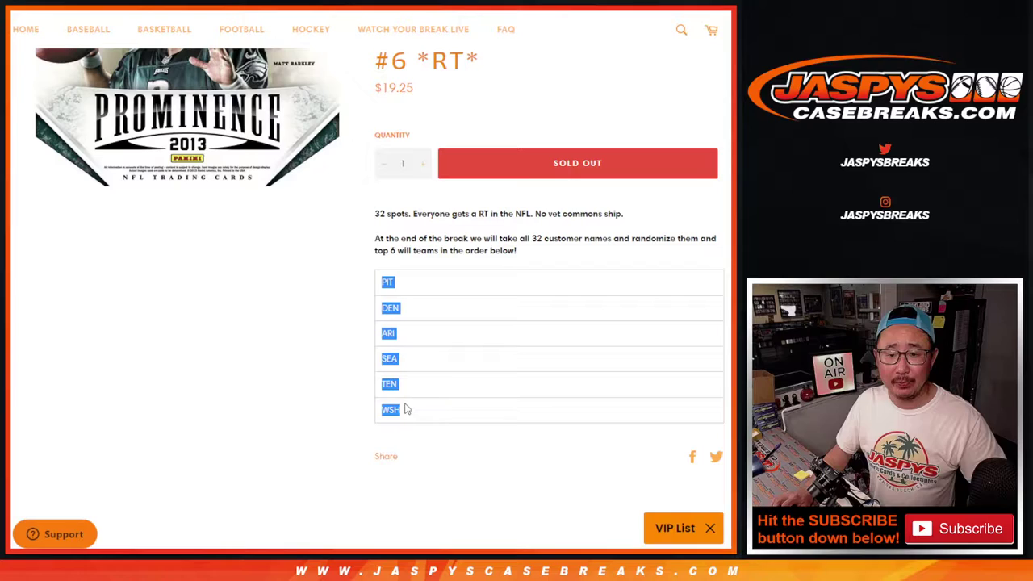
left_click(506, 376)
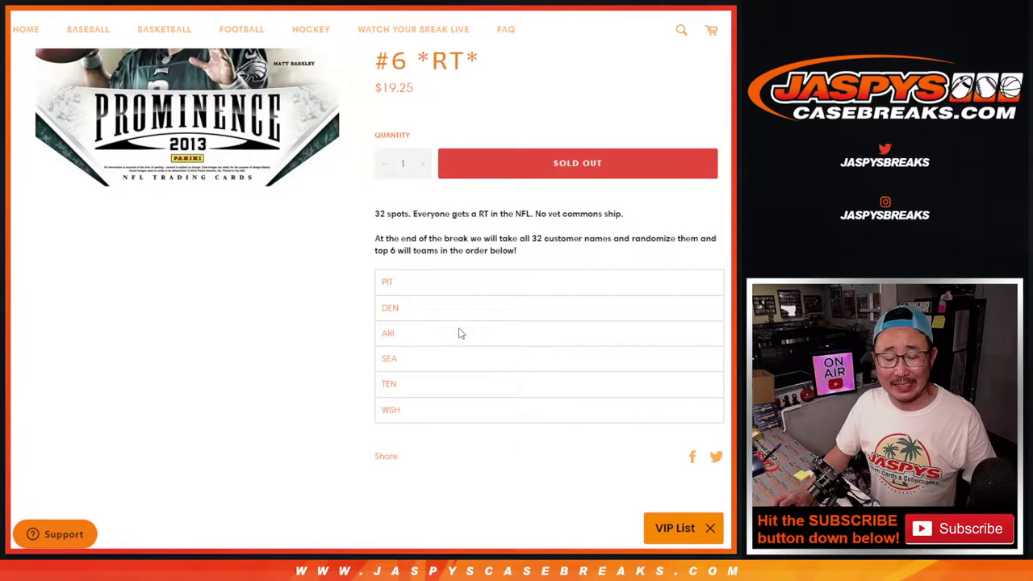
left_click_drag(382, 295, 427, 417)
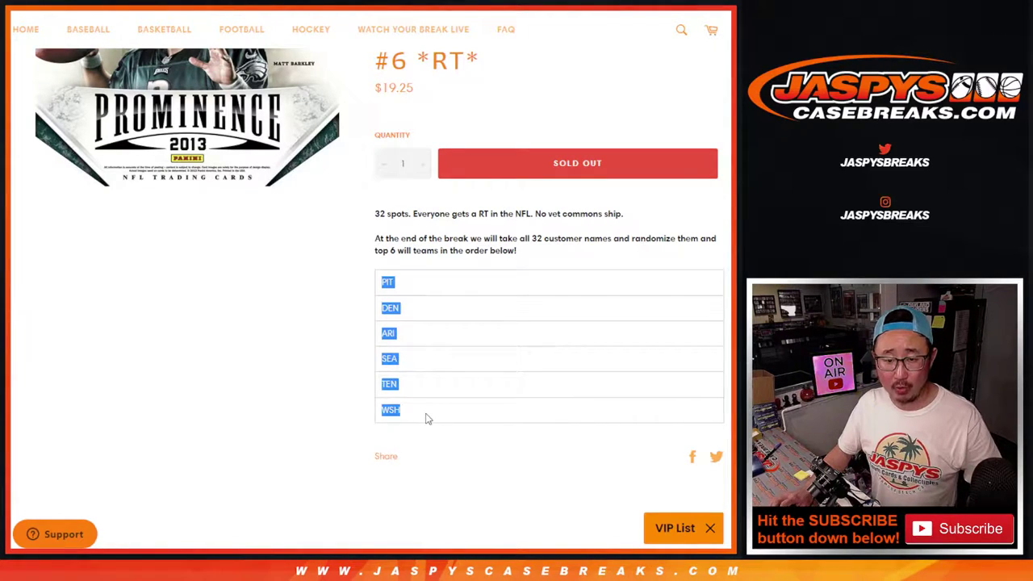
double_click(388, 282)
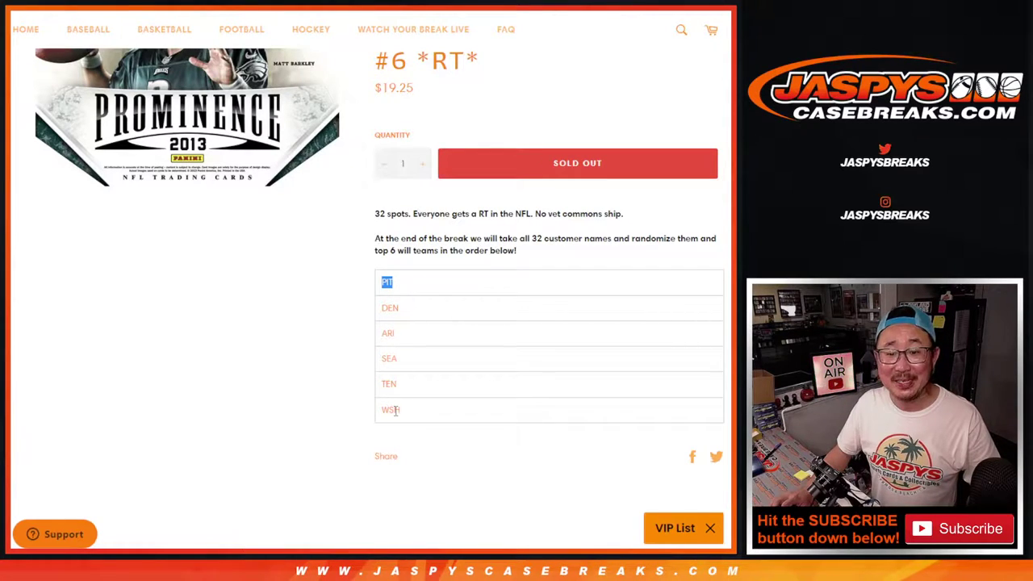
double_click(393, 410)
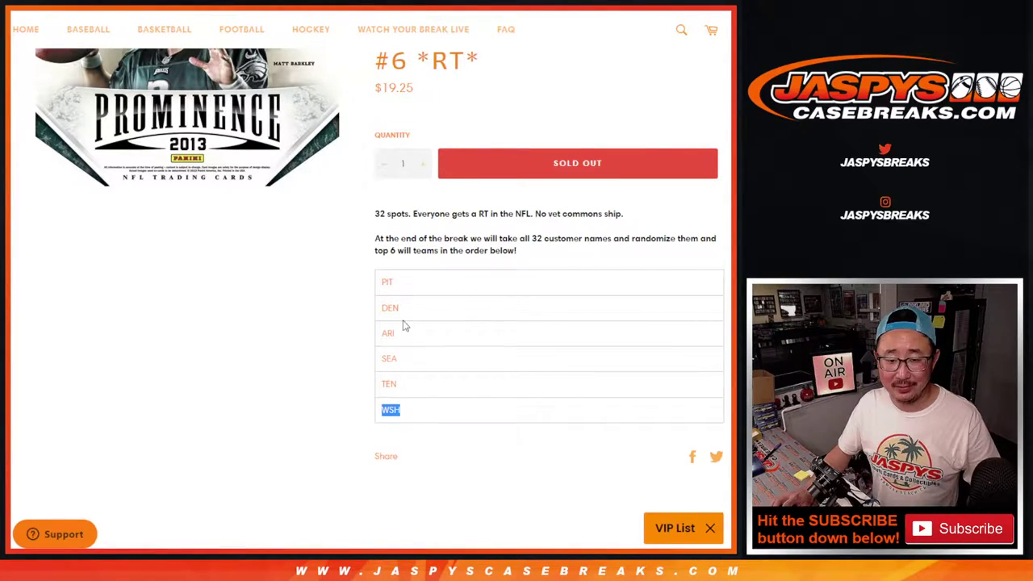
left_click_drag(389, 307, 387, 379)
scroll(525, 401, "up", 5)
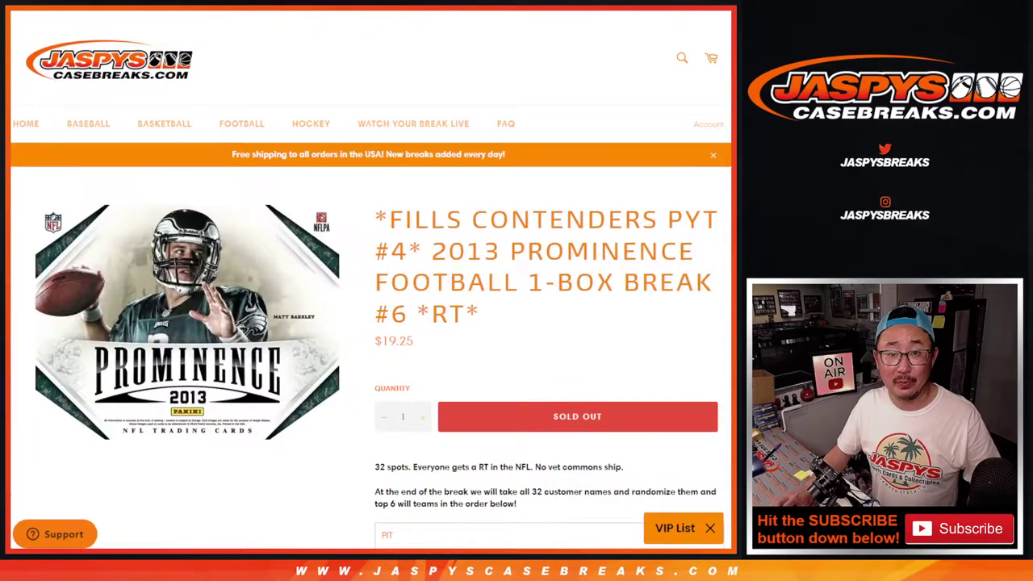
Step: Shuffle the 32 customer names three times in Random.org's List Randomizer
key("ctrl+Tab")
scroll(302, 320, "up", 10)
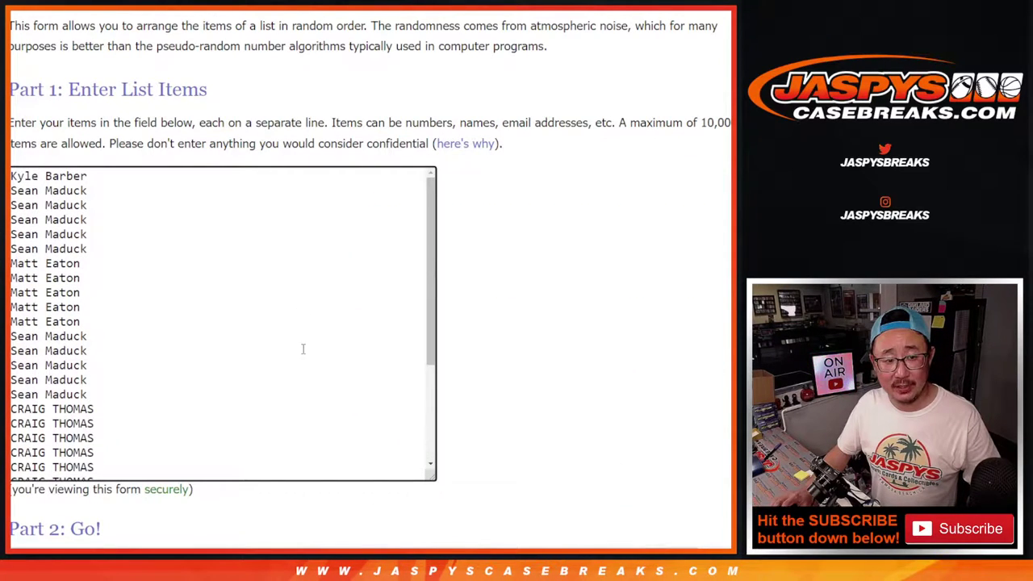
scroll(302, 348, "down", 3)
key("ctrl+Tab")
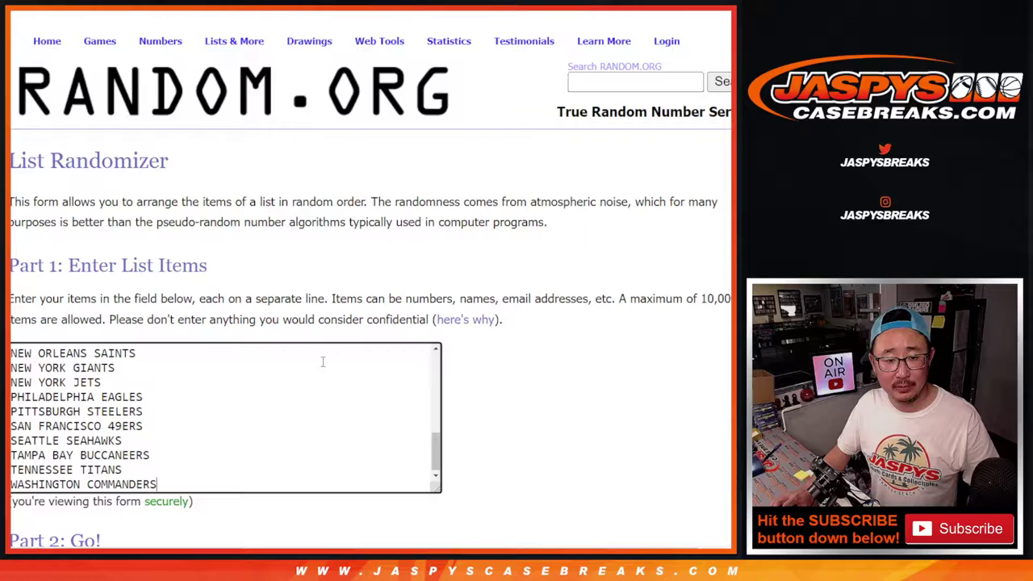
scroll(323, 361, "up", 10)
key("ctrl+Tab")
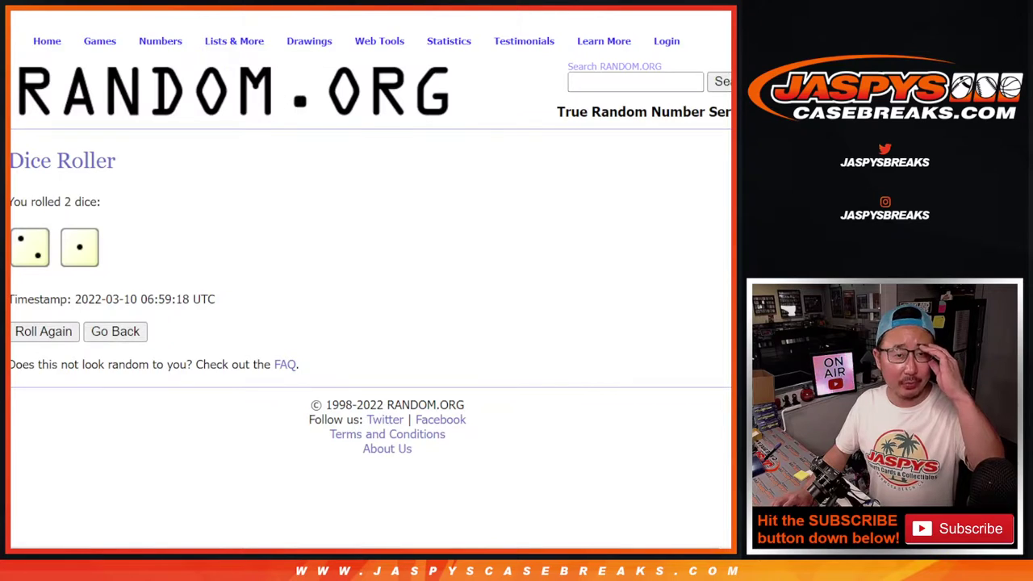
key("ctrl+Tab")
scroll(503, 196, "down", 2)
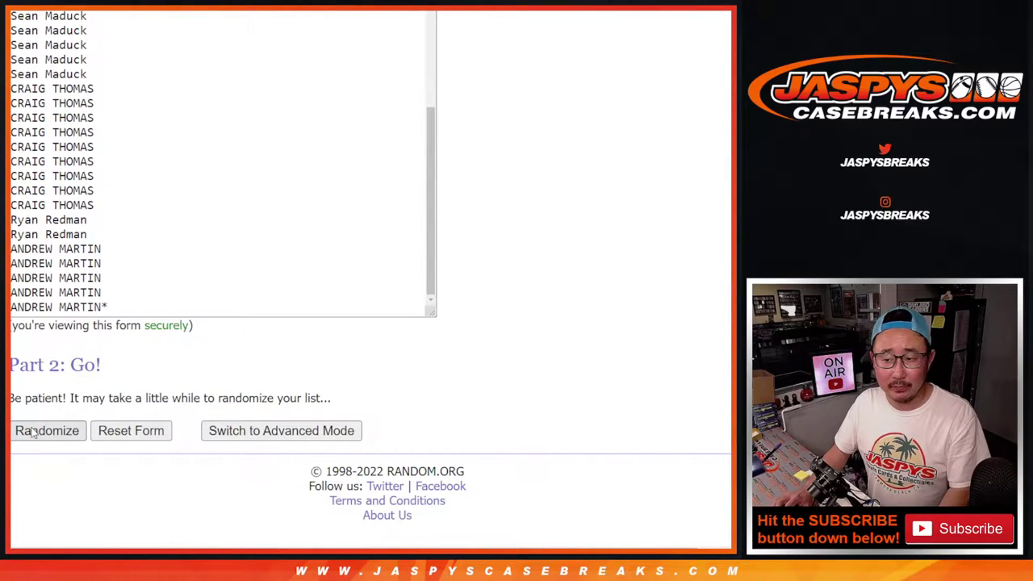
left_click(32, 431)
left_click(32, 431)
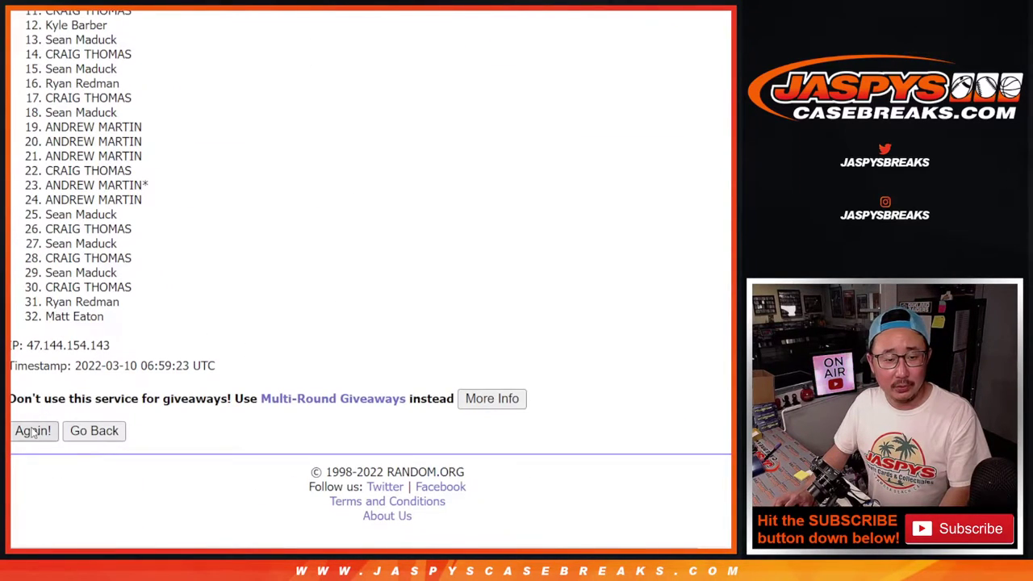
left_click(32, 430)
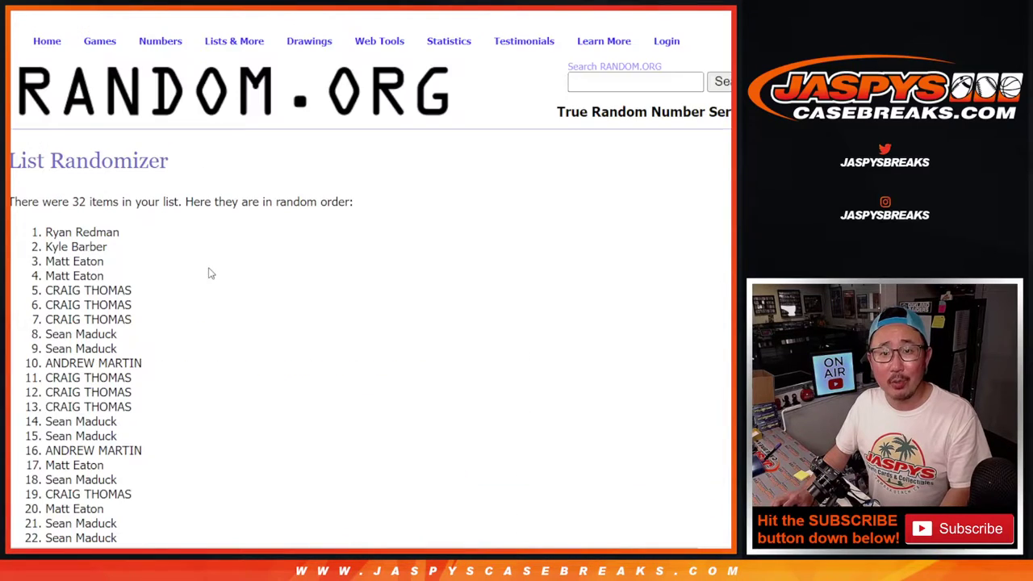
Step: Copy the randomized names and paste them into column A of the Google Sheet
scroll(214, 267, "down", 5)
scroll(196, 328, "up", 5)
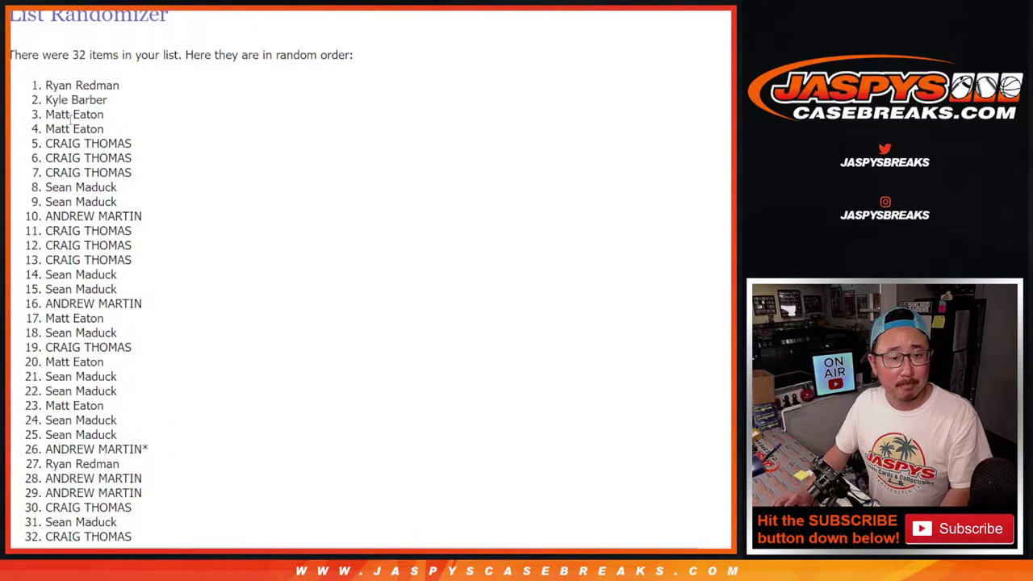
mouse_move(46, 84)
left_mouse_down()
mouse_move(204, 414)
mouse_move(150, 263)
mouse_move(144, 289)
left_mouse_up()
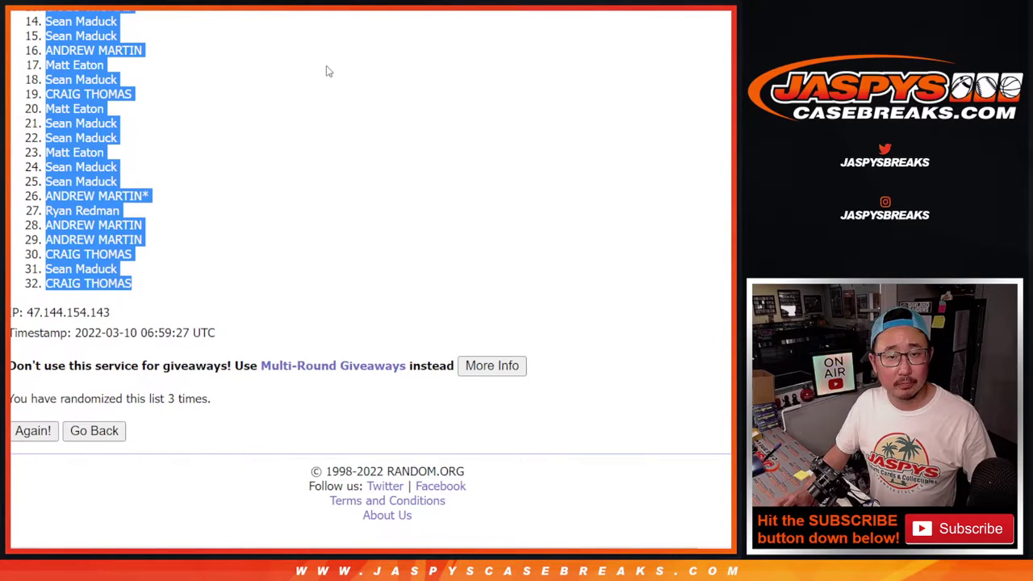
key("ctrl+c")
key("alt+Tab")
key("ctrl+v")
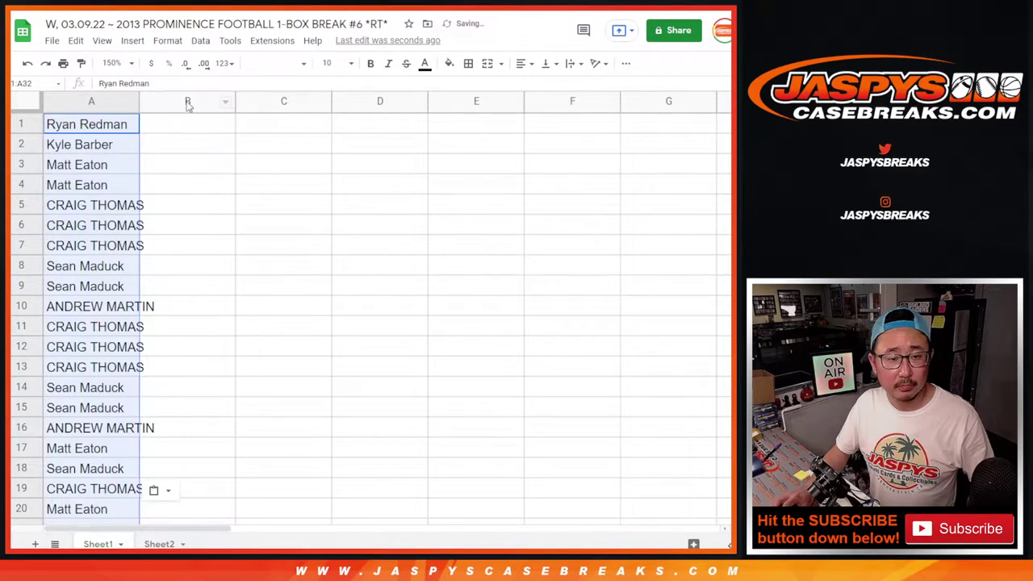
key("ctrl+Tab")
key("ctrl+Tab")
key("ctrl+Tab")
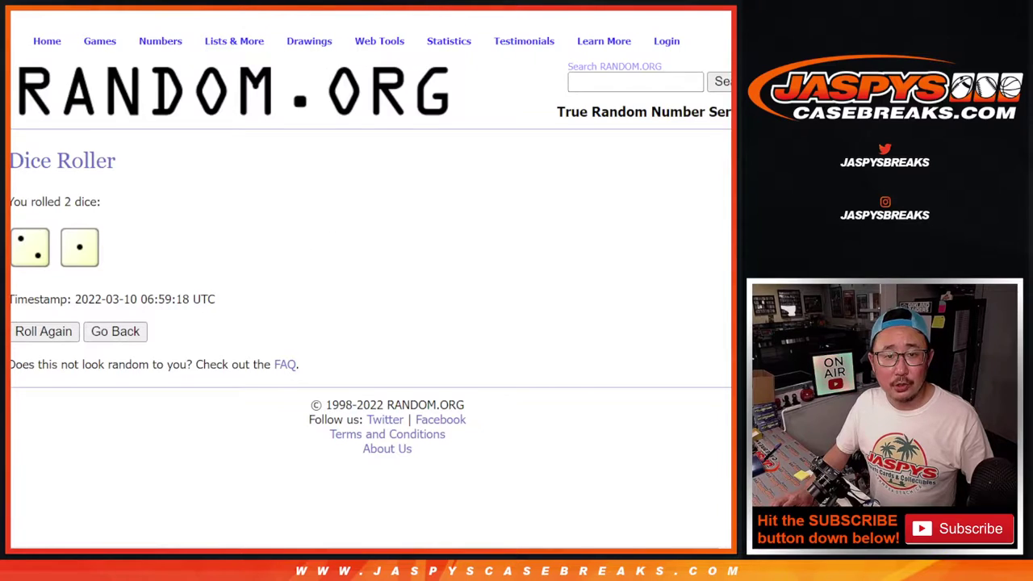
Step: Re-shuffle the 32 NFL teams and select all results, Dallas Cowboys to New York Jets
key("ctrl+Tab")
scroll(59, 339, "down", 3)
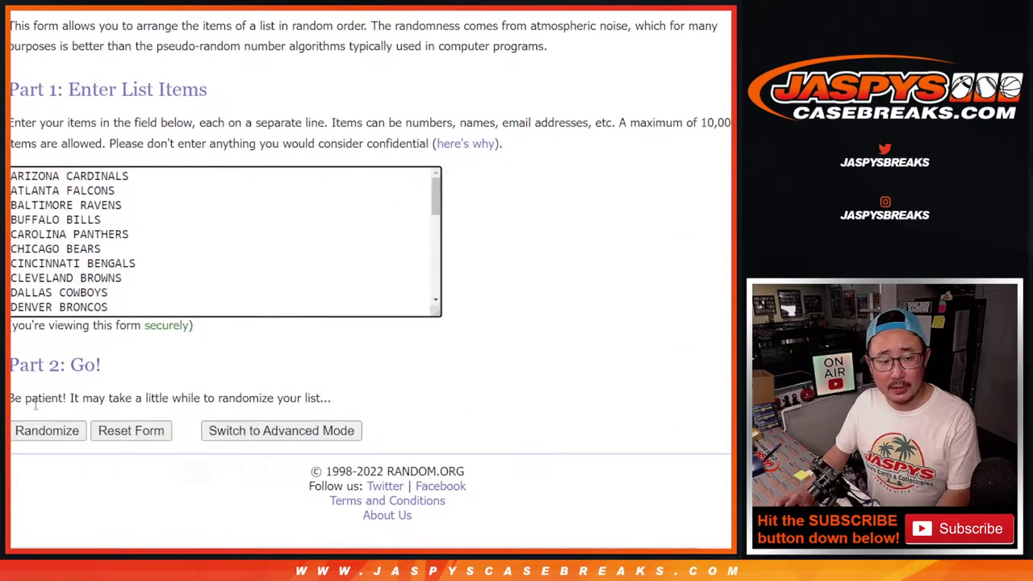
left_click(27, 433)
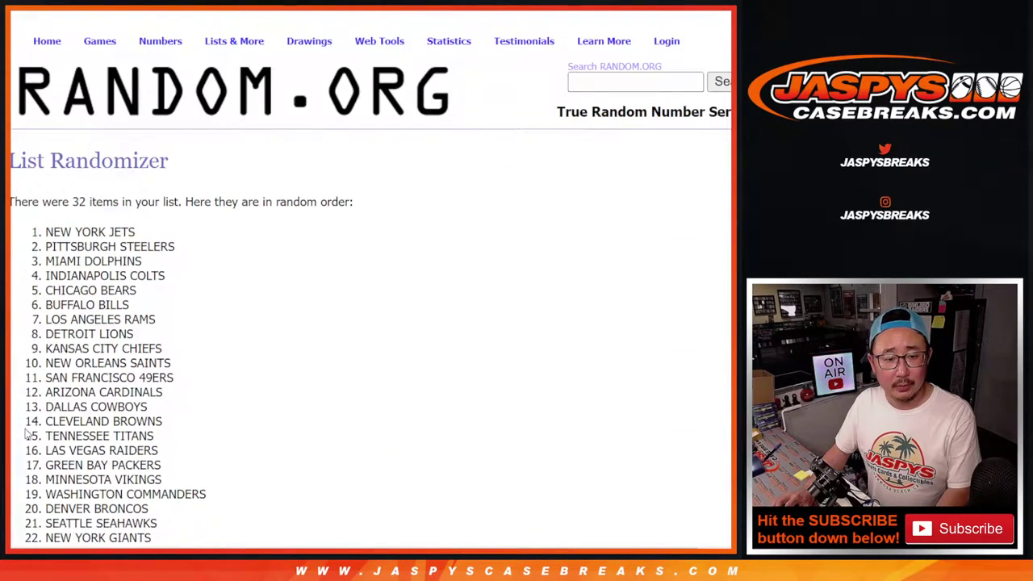
scroll(27, 433, "down", 5)
left_click(27, 434)
scroll(27, 434, "down", 5)
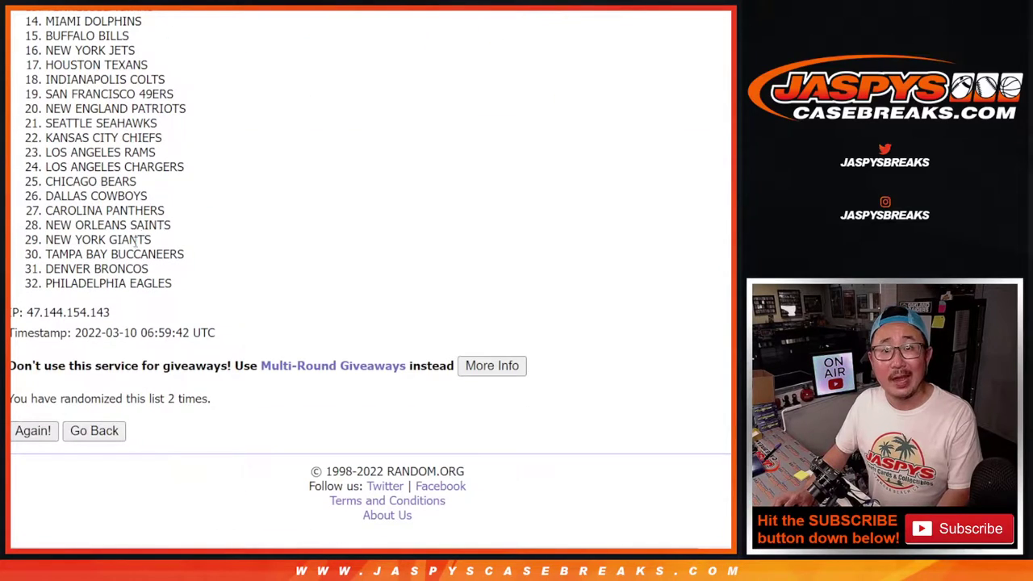
key("Return")
scroll(210, 230, "down", 5)
scroll(210, 230, "up", 4)
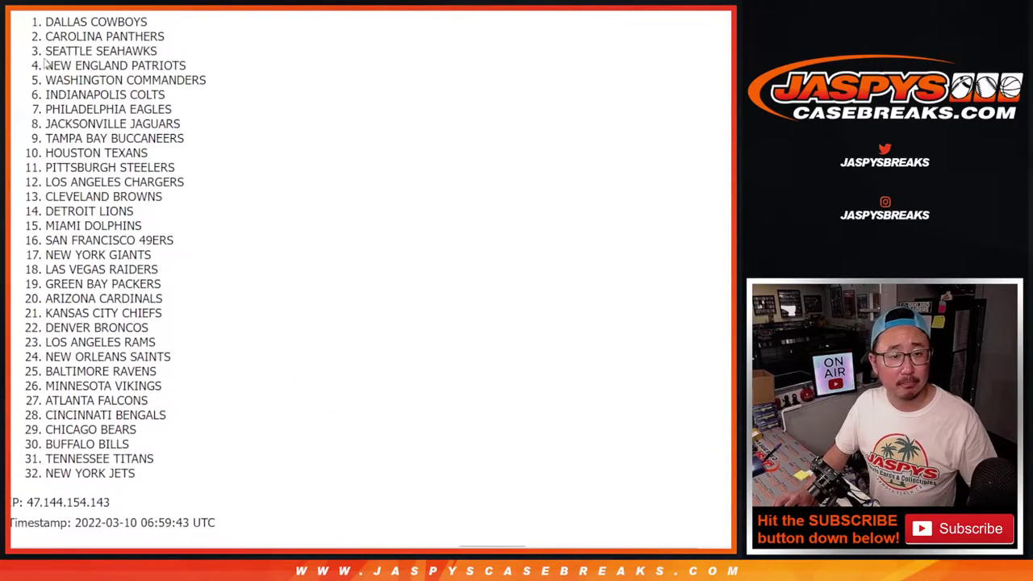
left_click_drag(42, 22, 181, 474)
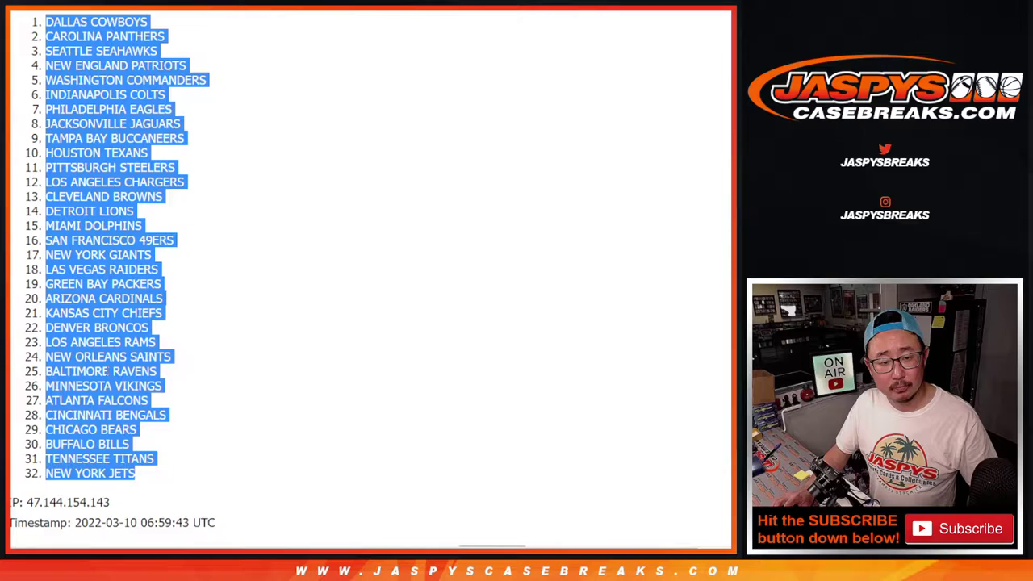
scroll(325, 298, "down", 3)
Step: Paste the 32 shuffled teams into column B starting at B1
key("ctrl+c")
key("ctrl+Tab")
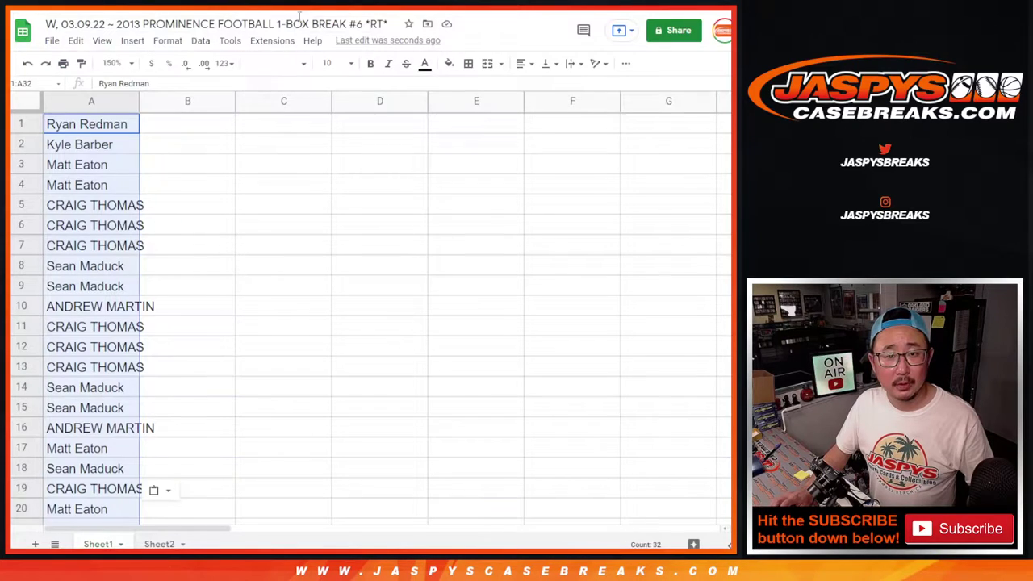
left_click(161, 129)
key("ctrl+v")
Step: Set every cell in the sheet to Questrial font, size 12
left_click(37, 96)
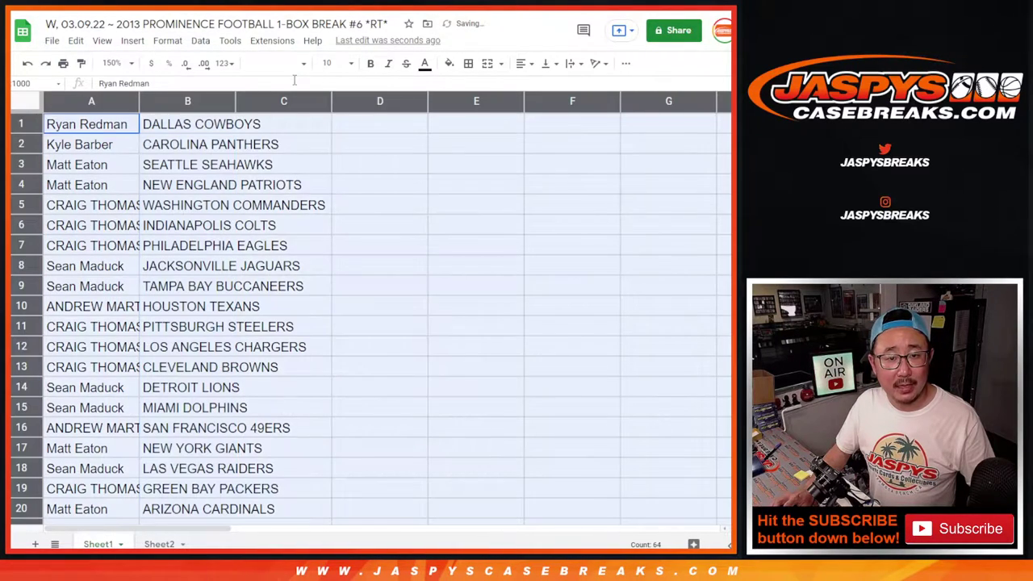
left_click(279, 63)
left_click(305, 184)
left_click(331, 63)
type("12")
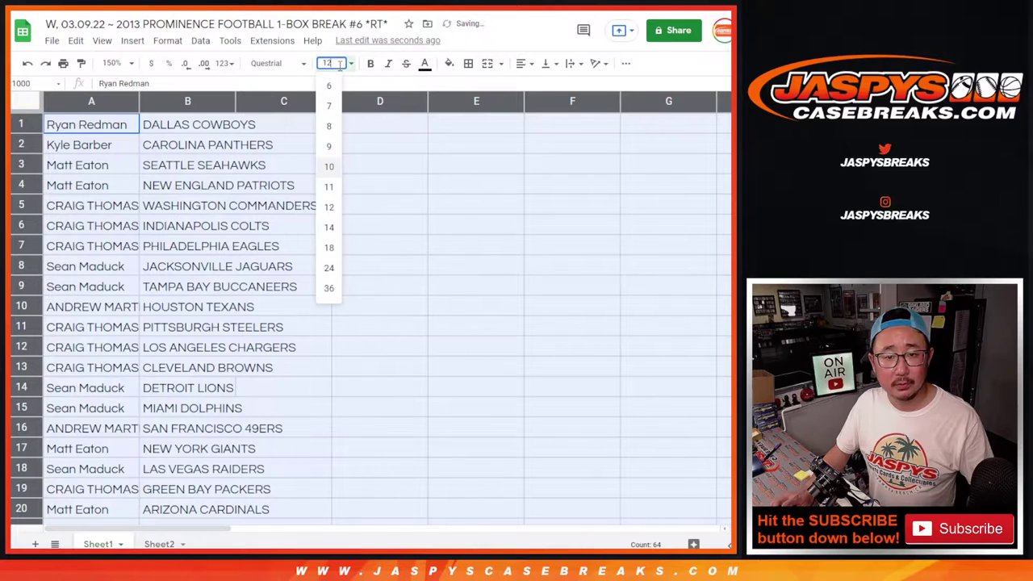
key("Return")
Step: Auto-fit columns A and B to the width of their contents
left_click(113, 63)
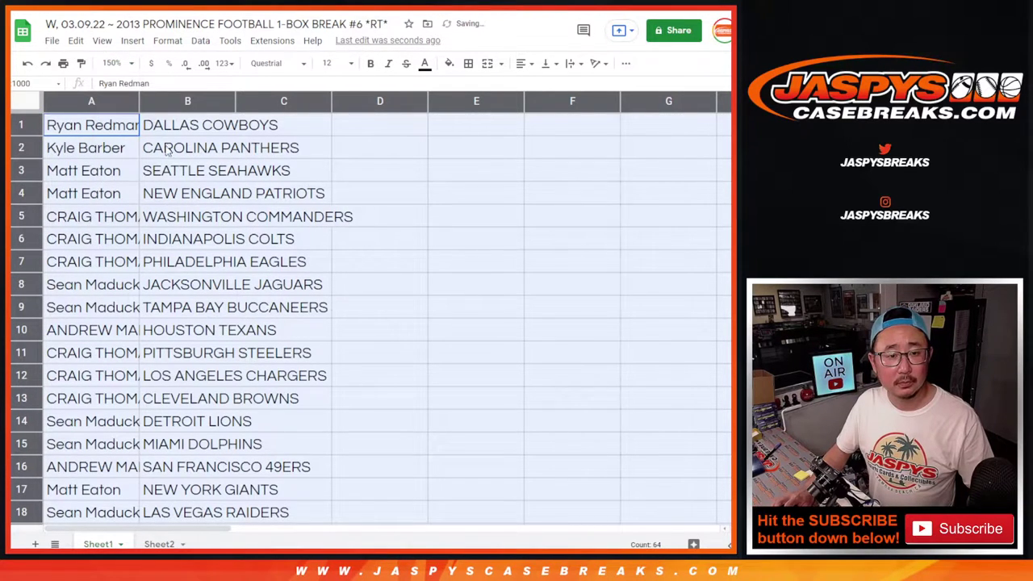
left_click(113, 187)
left_click(145, 101)
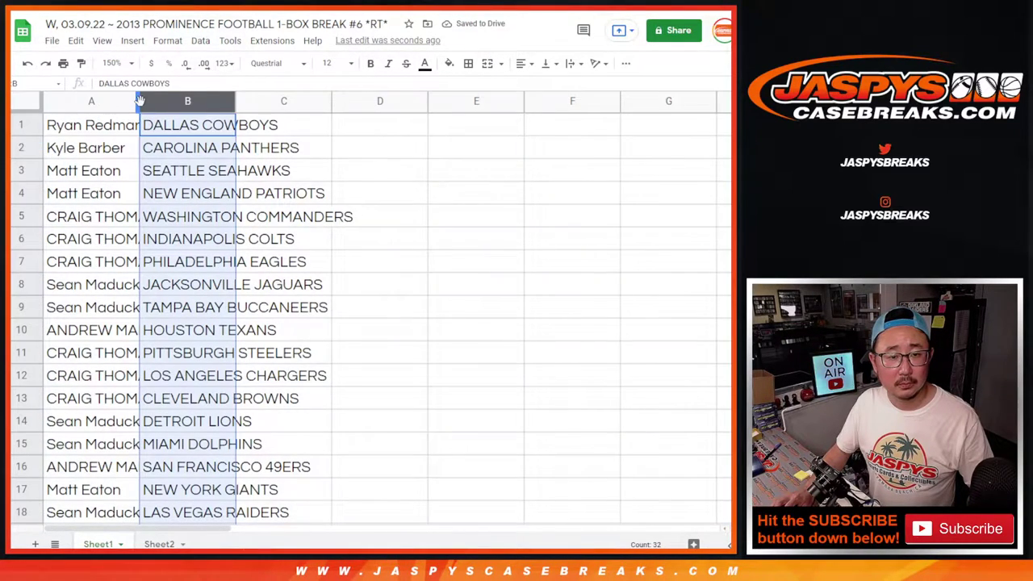
left_click(28, 101)
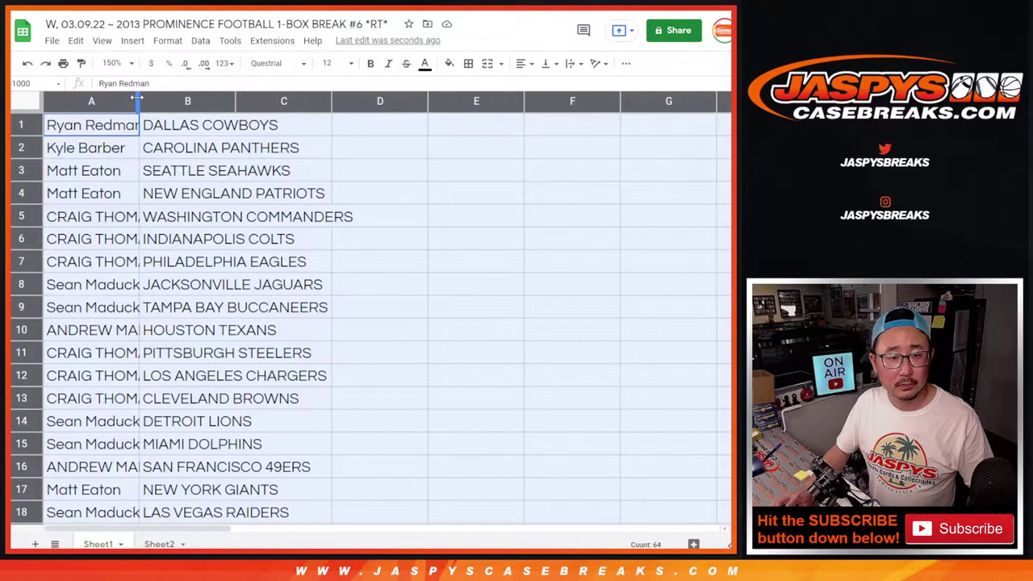
left_click(194, 474, "shift")
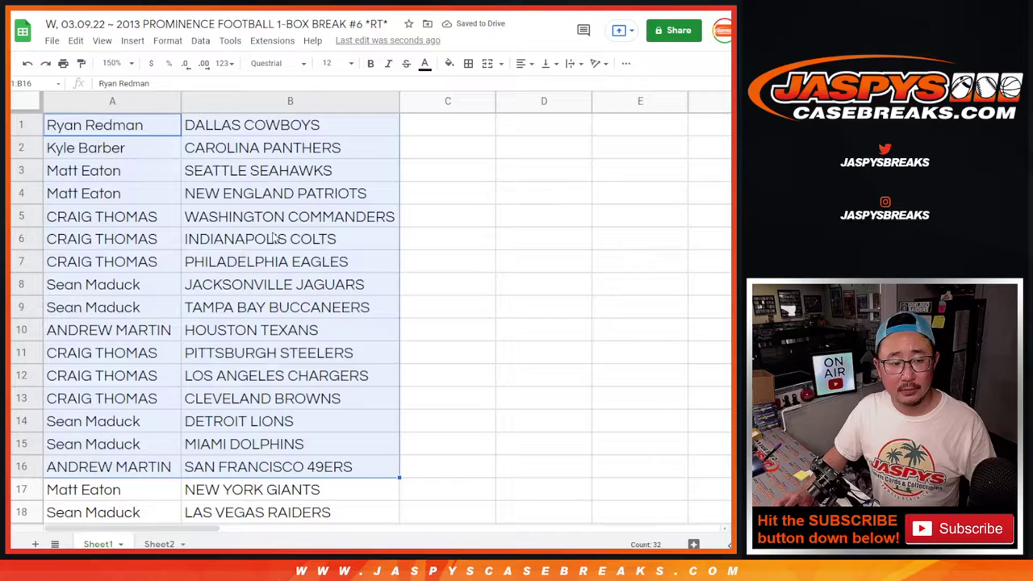
scroll(276, 239, "down", 4)
scroll(276, 242, "down", 1)
left_click(169, 172)
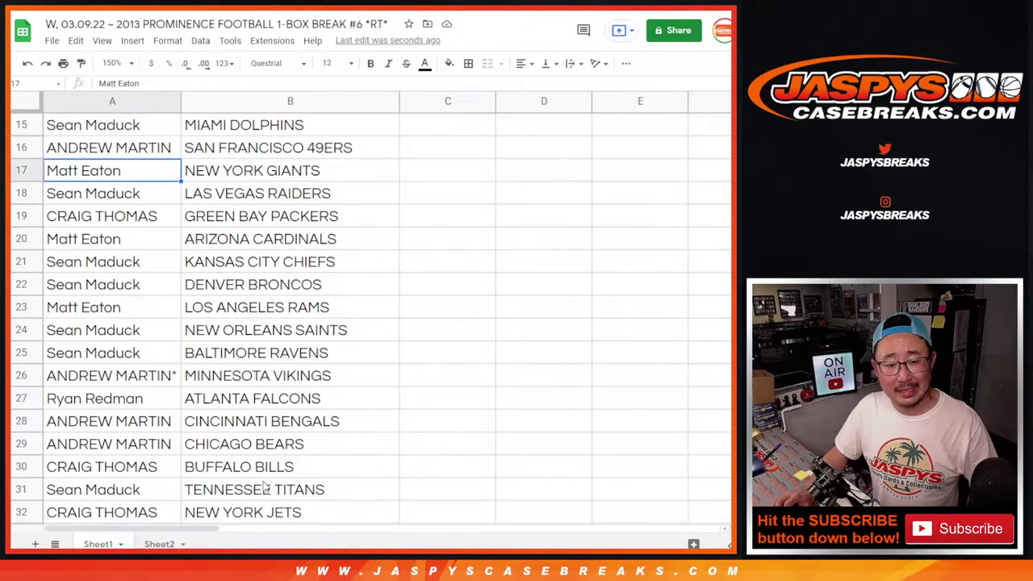
Step: Zoom to 85% and sort the sheet A to Z by team, Arizona Cardinals first
left_click(252, 513, "shift")
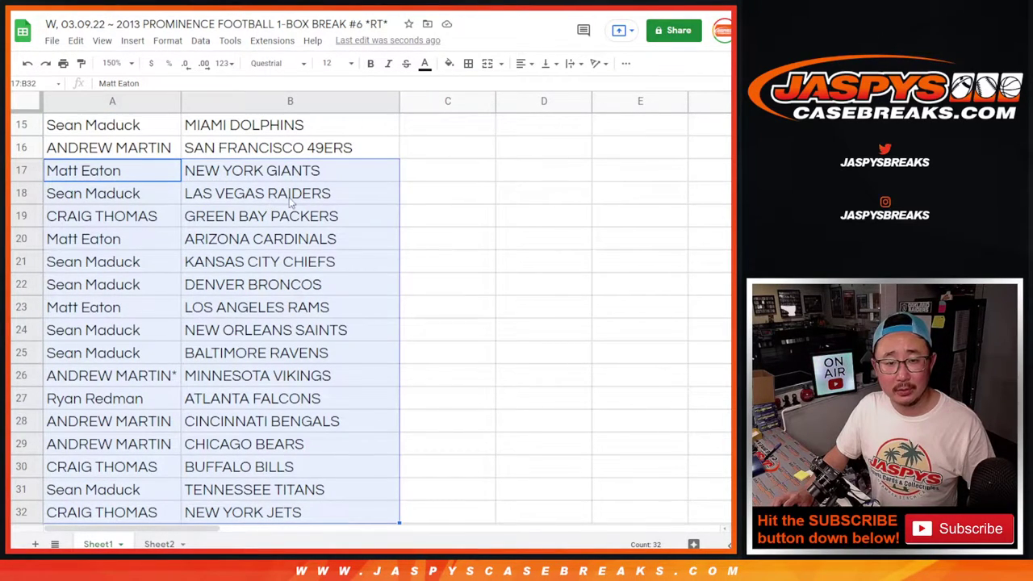
scroll(264, 309, "up", 5)
left_click(121, 63)
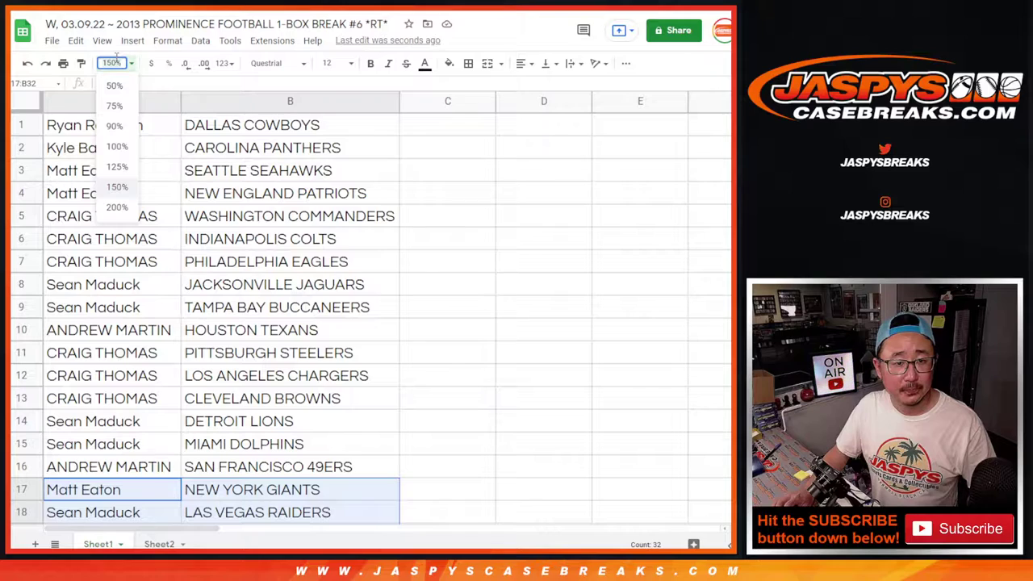
left_click(115, 106)
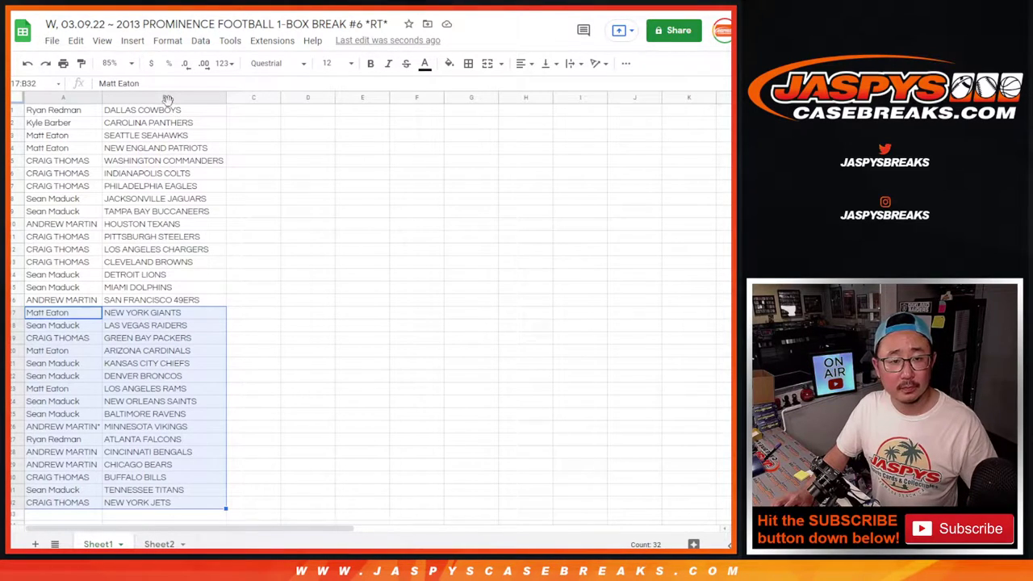
right_click(167, 97)
left_click(218, 336)
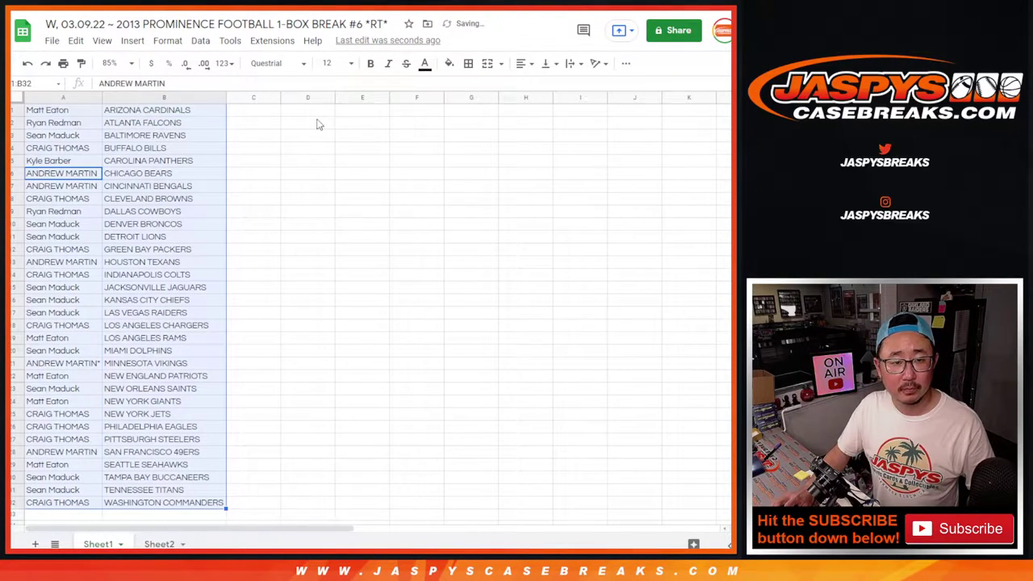
Step: Apply all borders to A1:B32, then print in portrait with the workbook title header
left_click(468, 63)
left_click(473, 89)
left_click(64, 65)
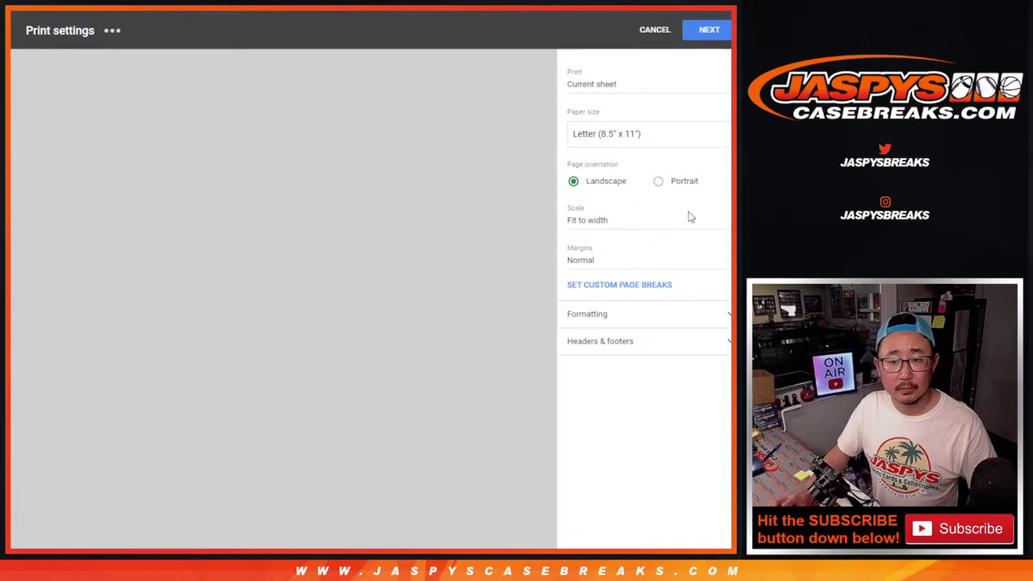
left_click(684, 182)
left_click(615, 347)
left_click(573, 390)
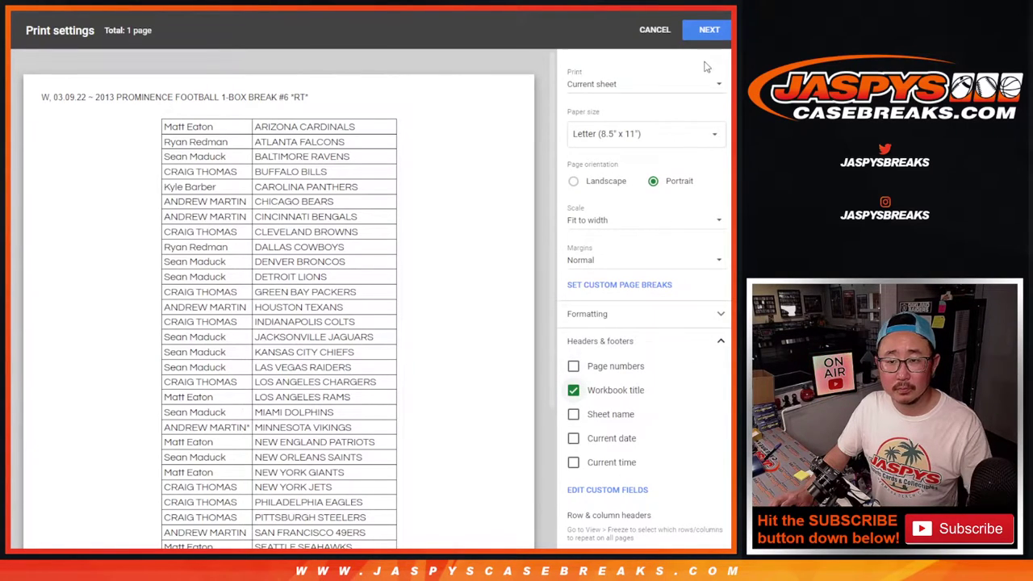
left_click(703, 30)
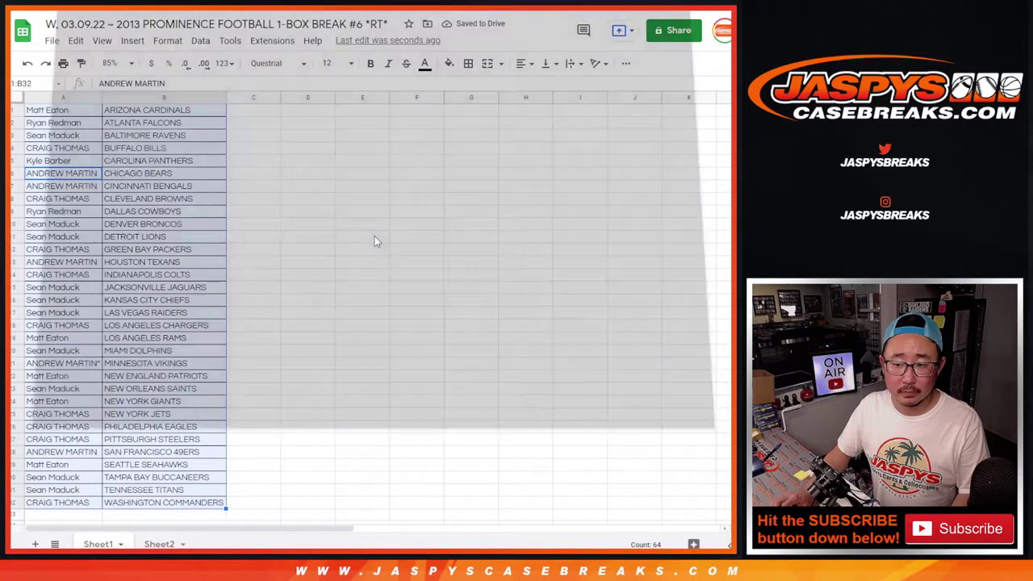
Step: Close the print dialog, select the names in column A, and view Sheet2 at 150%
key("Escape")
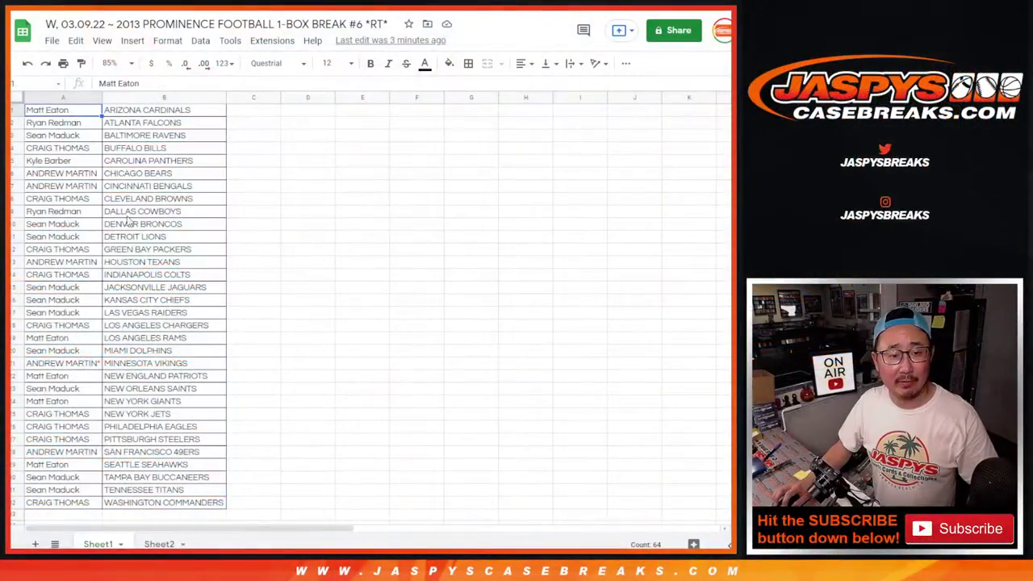
scroll(119, 305, "down", 5)
left_click(98, 289, "shift")
scroll(313, 233, "up", 5)
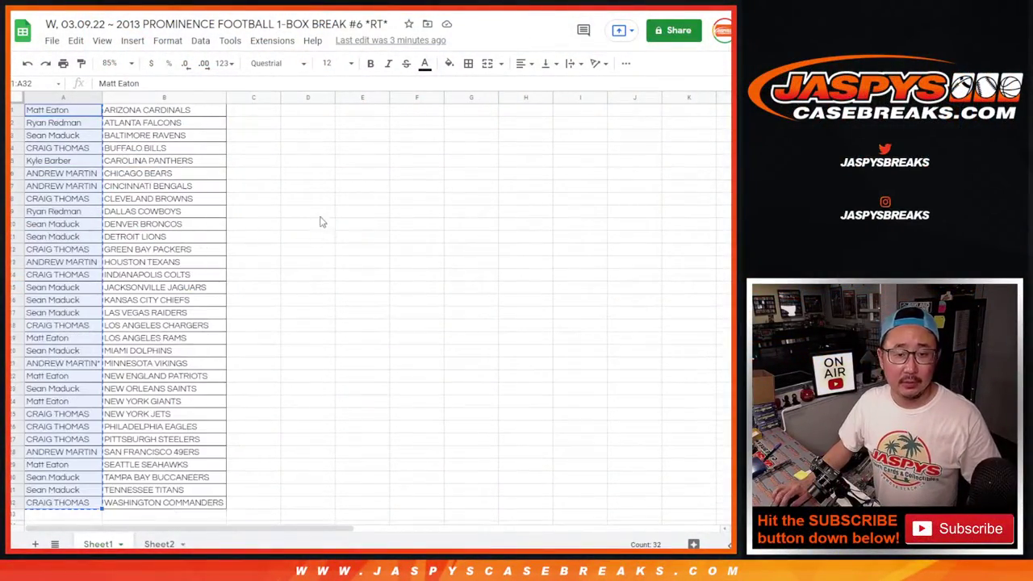
left_click(166, 544)
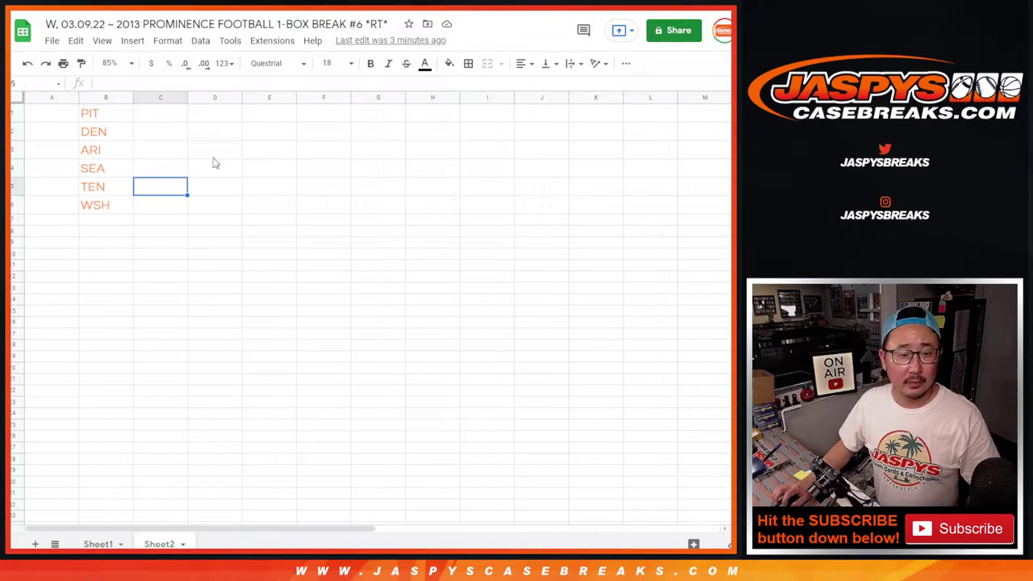
left_click(113, 63)
left_click(121, 184)
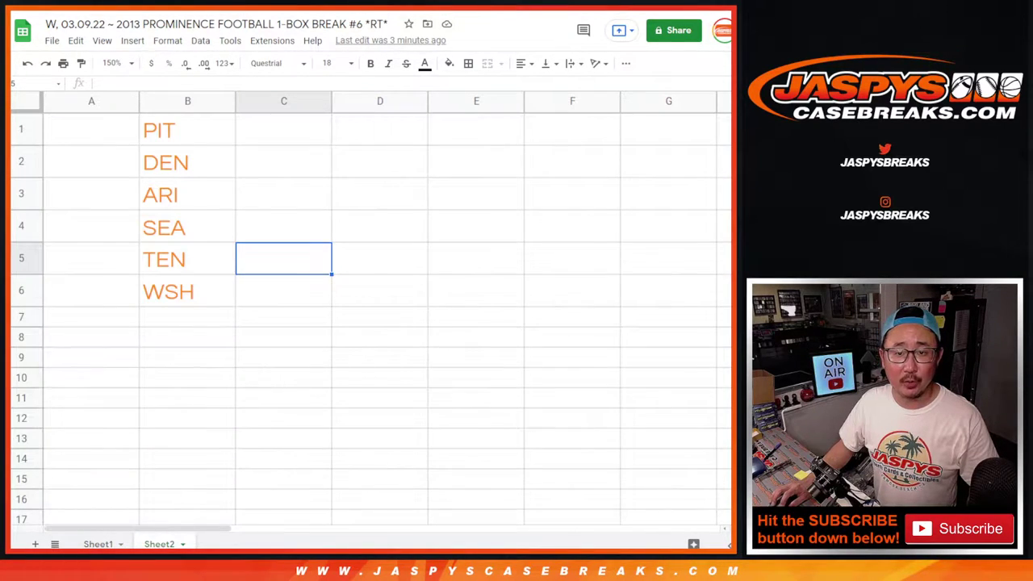
key("ctrl+Tab")
Step: Paste the customer names into the List Randomizer and roll the two dice
key("ctrl+Tab")
key("ctrl+v")
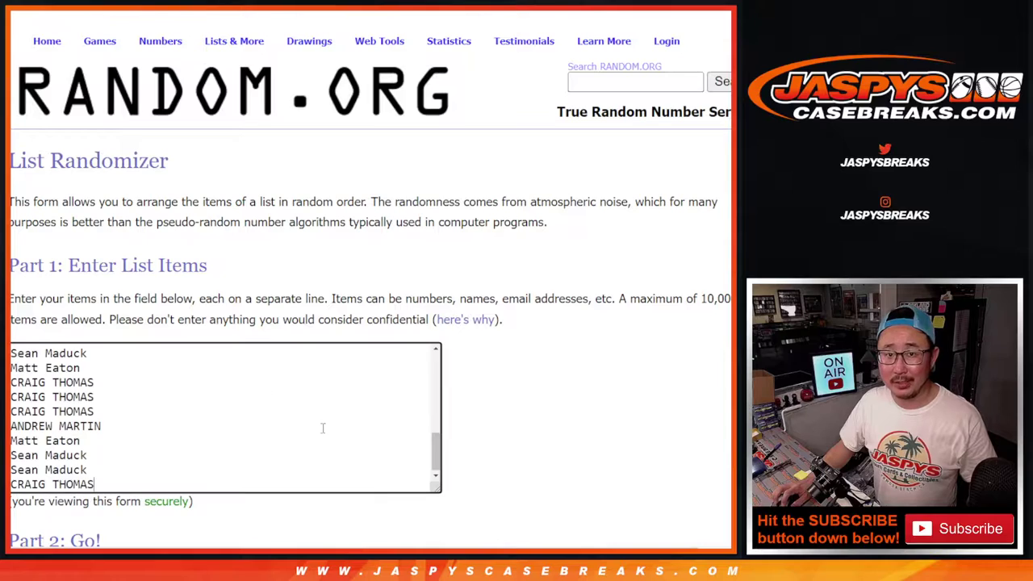
scroll(323, 426, "up", 5)
key("ctrl+Tab")
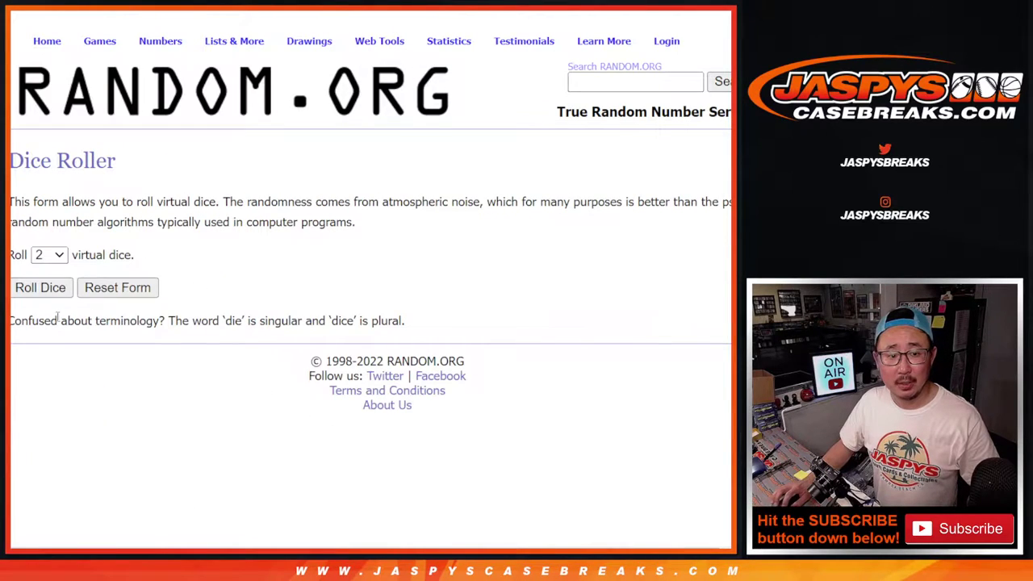
left_click(27, 291)
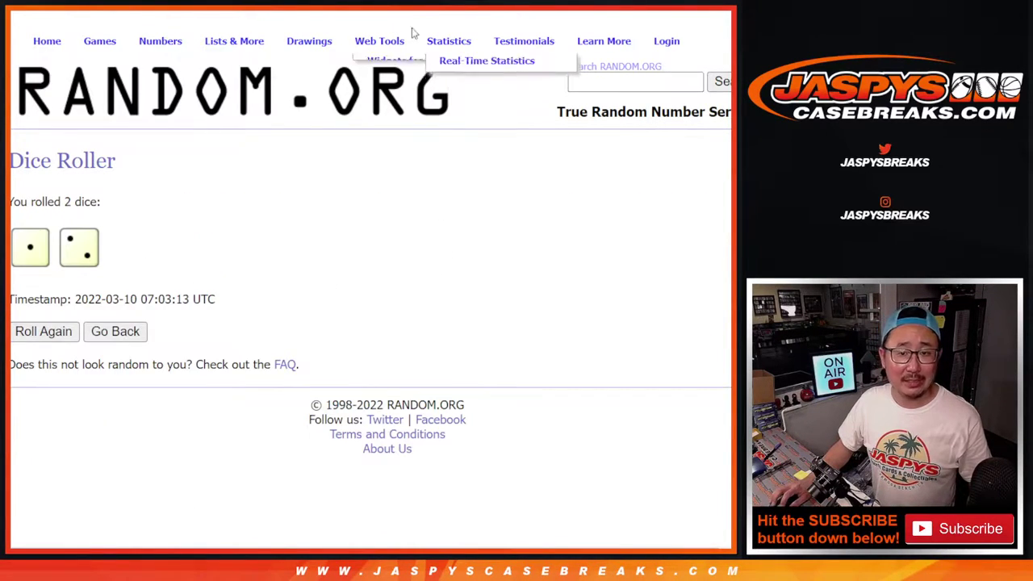
key("ctrl+Tab")
Step: Randomize the 32 names three times and scroll back to the top of the results
scroll(492, 328, "down", 2)
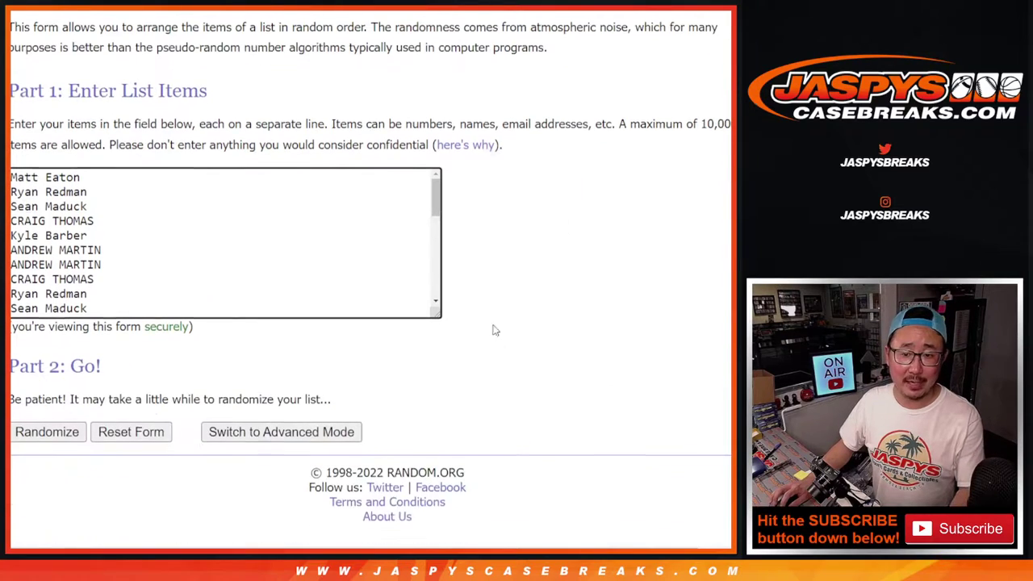
left_click(28, 433)
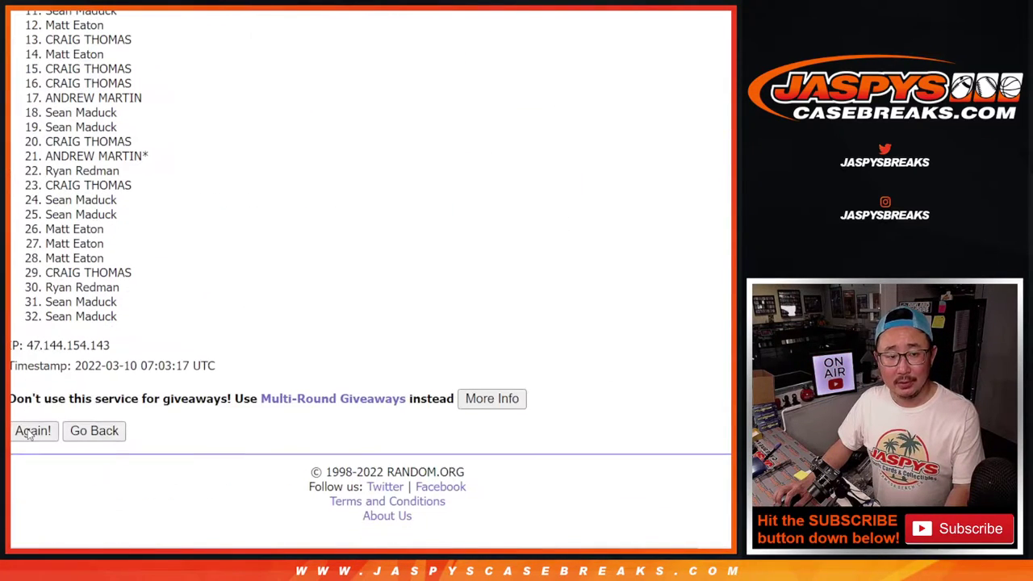
left_click(29, 433)
left_click(28, 433)
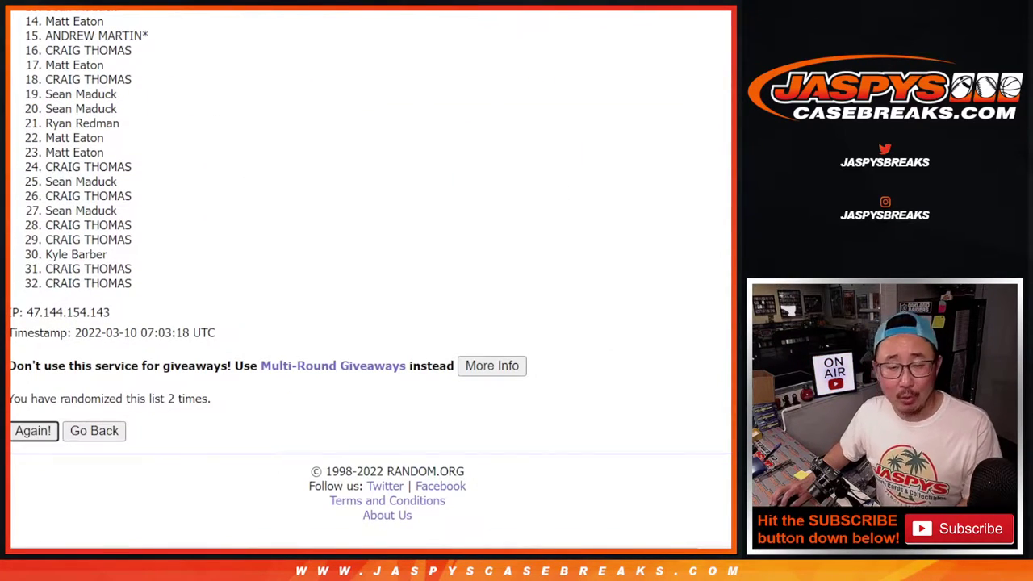
key("ctrl+Tab")
key("ctrl+Tab")
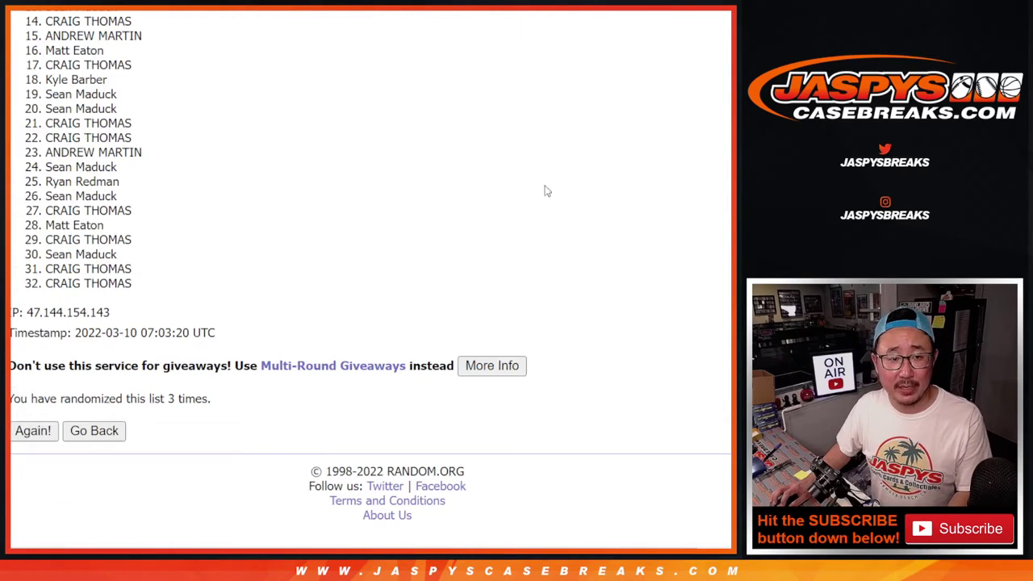
scroll(728, 234, "up", 2)
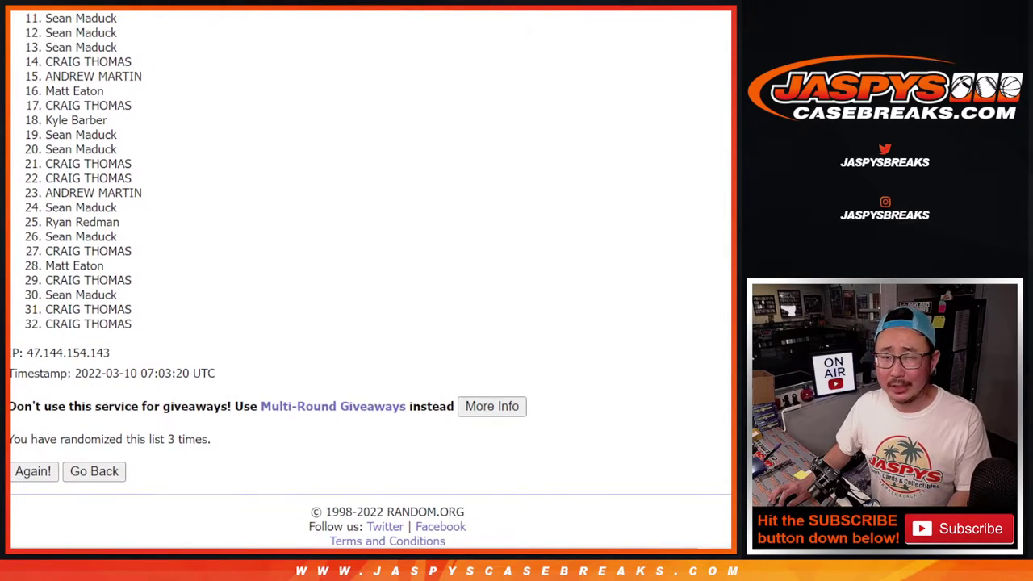
scroll(729, 234, "up", 1)
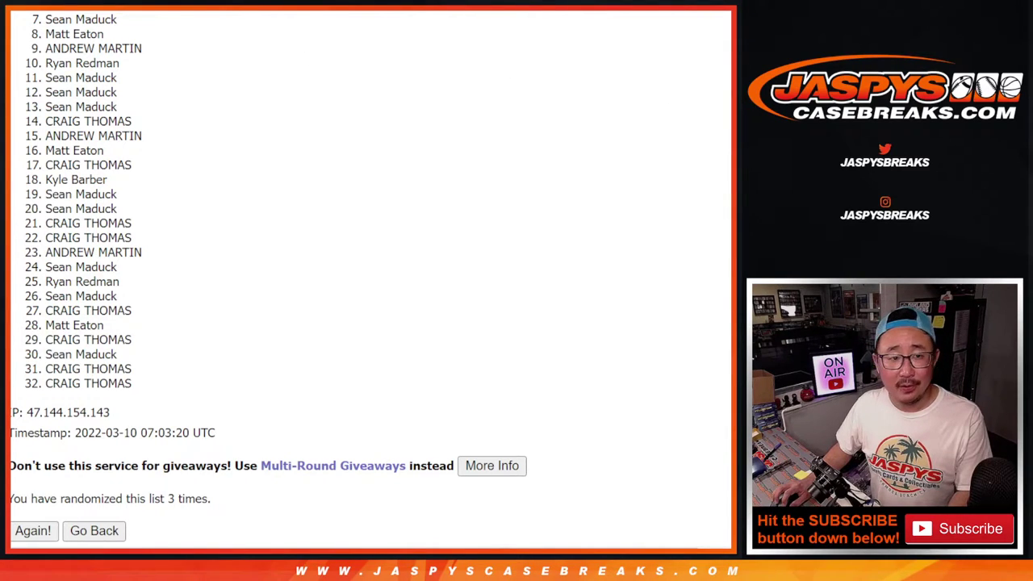
scroll(269, 279, "up", 1)
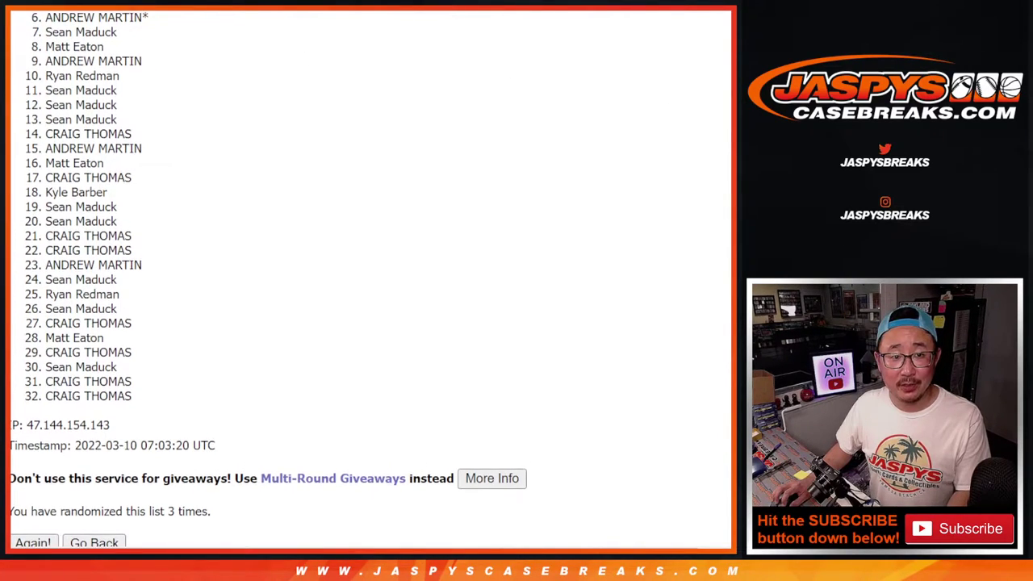
scroll(269, 278, "up", 2)
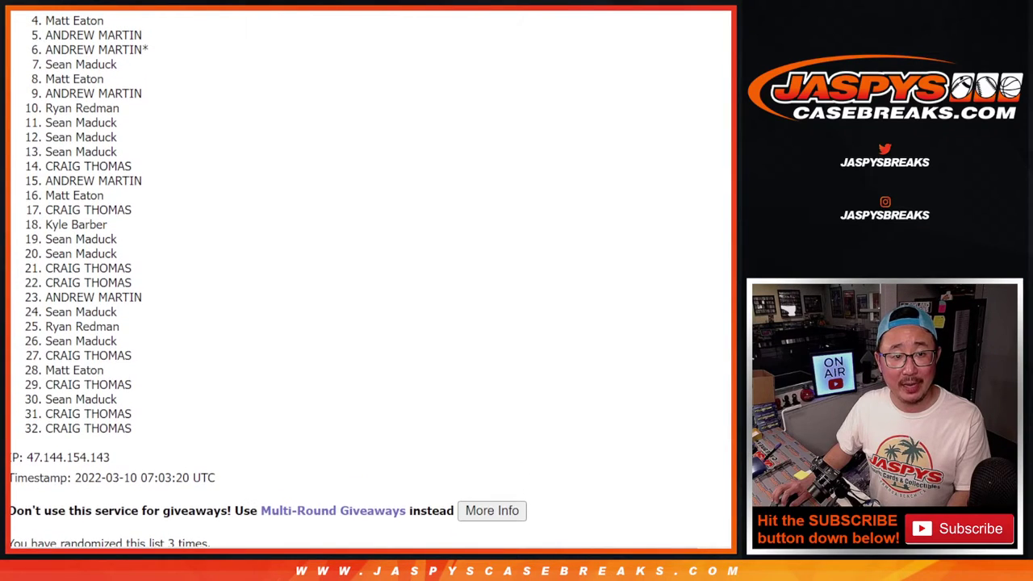
scroll(268, 278, "up", 1)
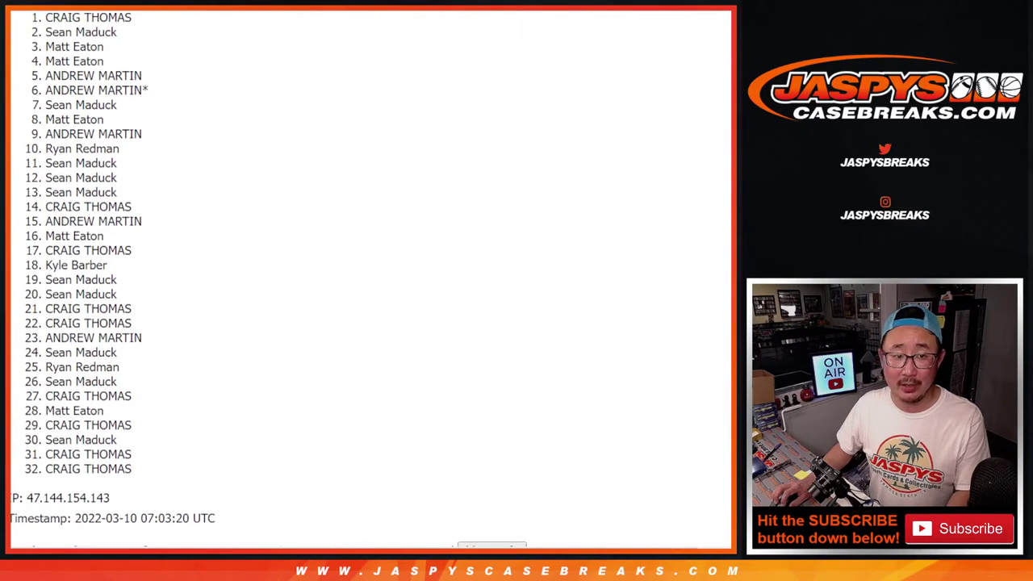
Step: Copy the top six randomized names into A1 of Sheet2 and auto-fit the columns
left_click_drag(40, 20, 165, 92)
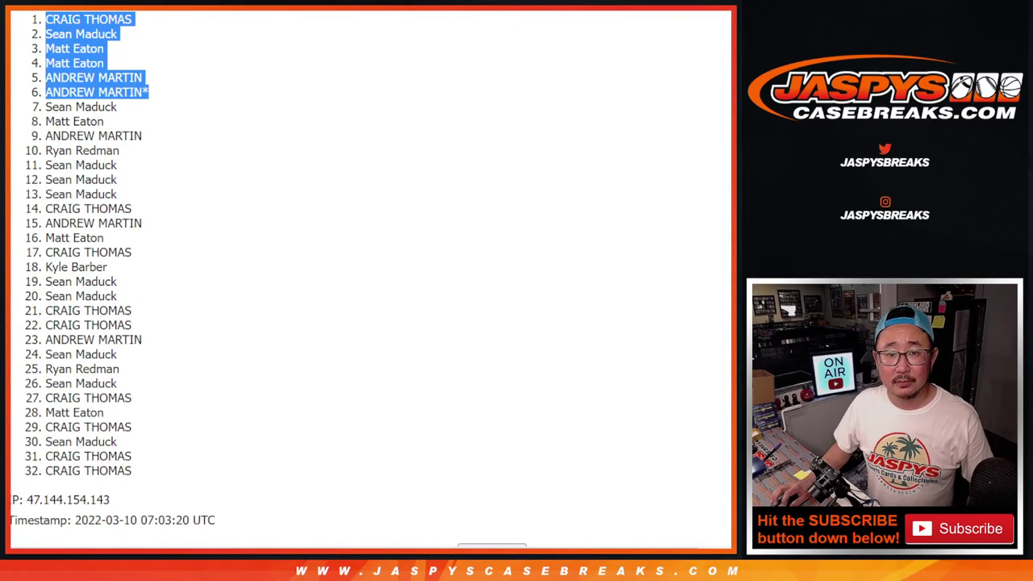
key("alt+Tab")
left_click(120, 138)
key("ctrl+v")
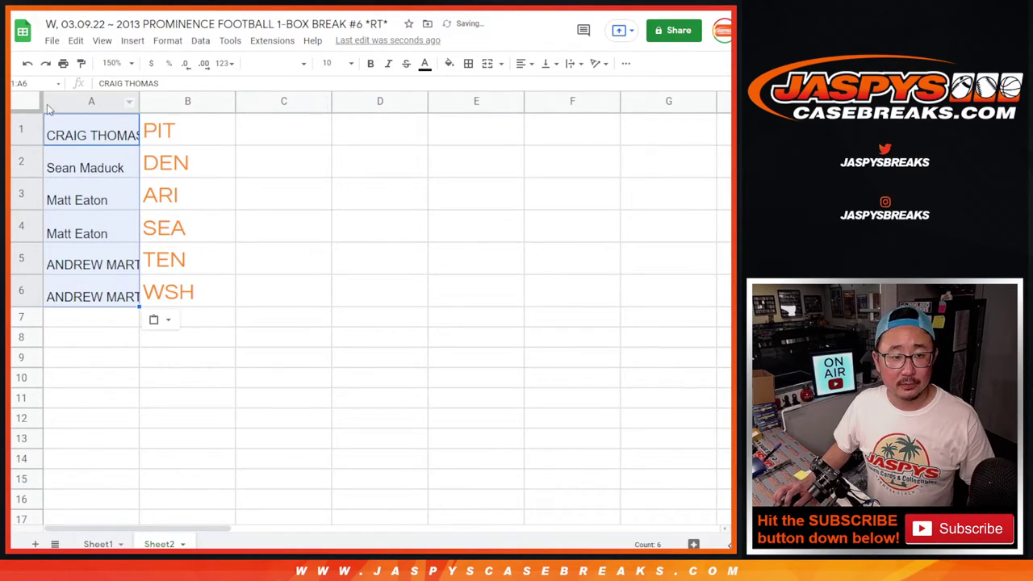
key("ctrl+a")
double_click(138, 96)
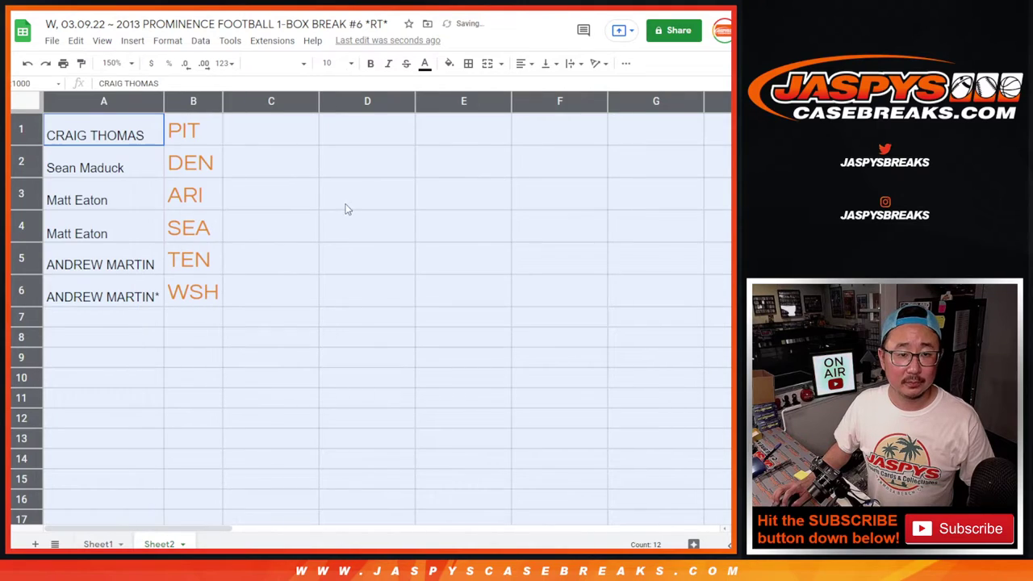
Step: Tag each of the six names with ^ and refit column A to the longest name
double_click(146, 133)
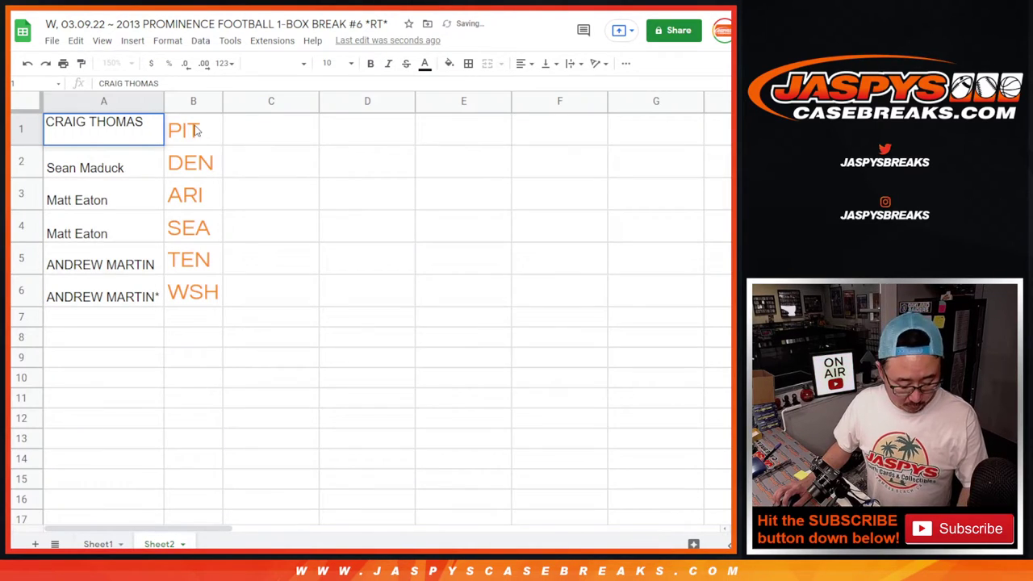
type("*")
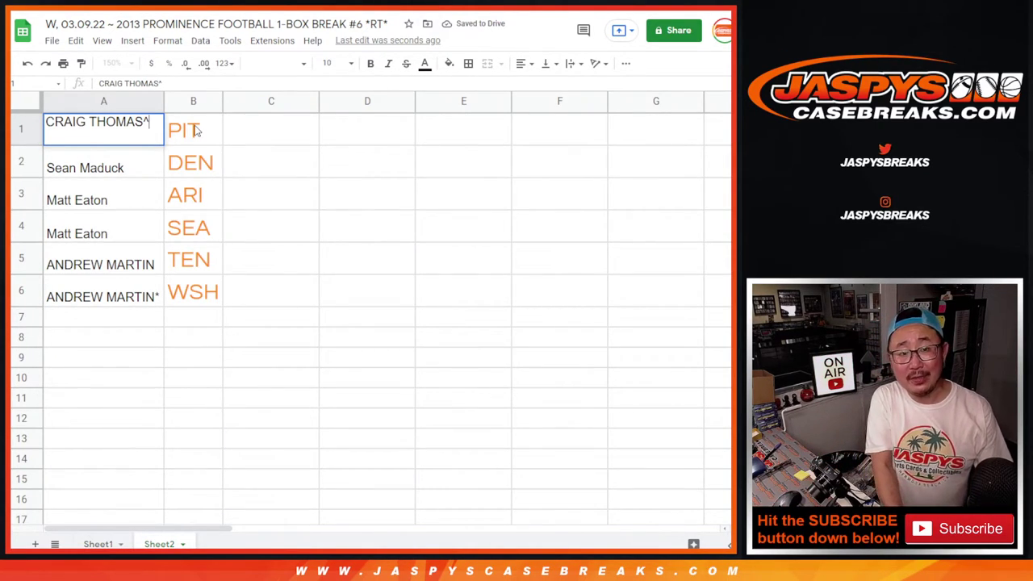
key("Return")
key("Return")
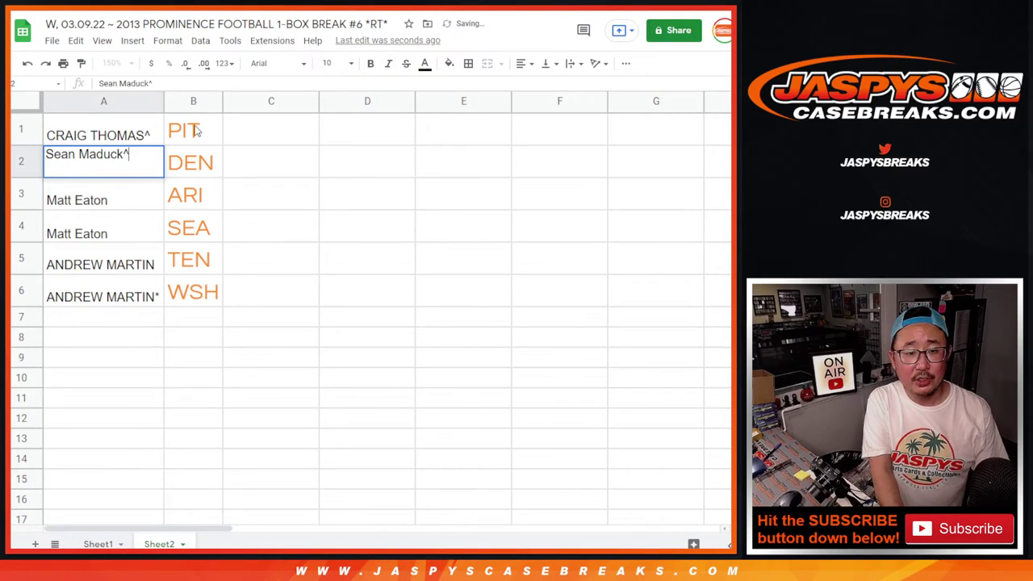
key("Return")
key("Return")
key("Return")
key("Return")
type("^")
key("Return")
key("Return")
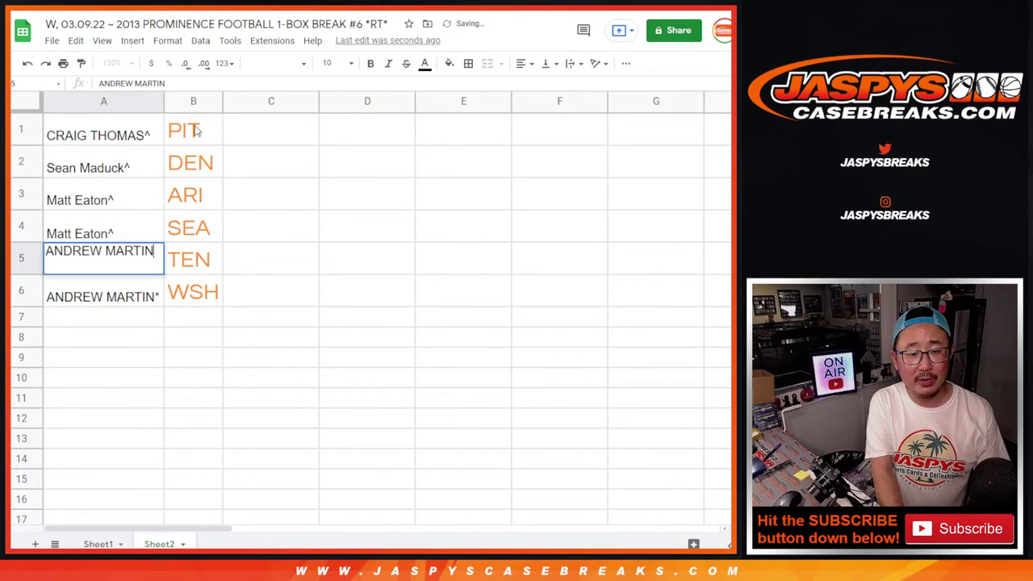
type("^")
key("Return")
key("Return")
type("^")
key("Return")
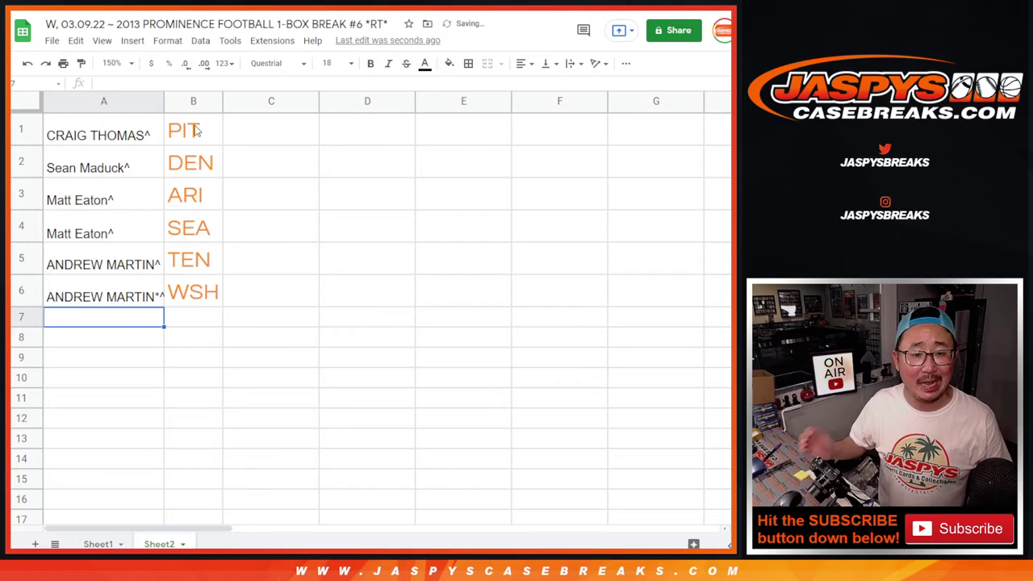
double_click(165, 103)
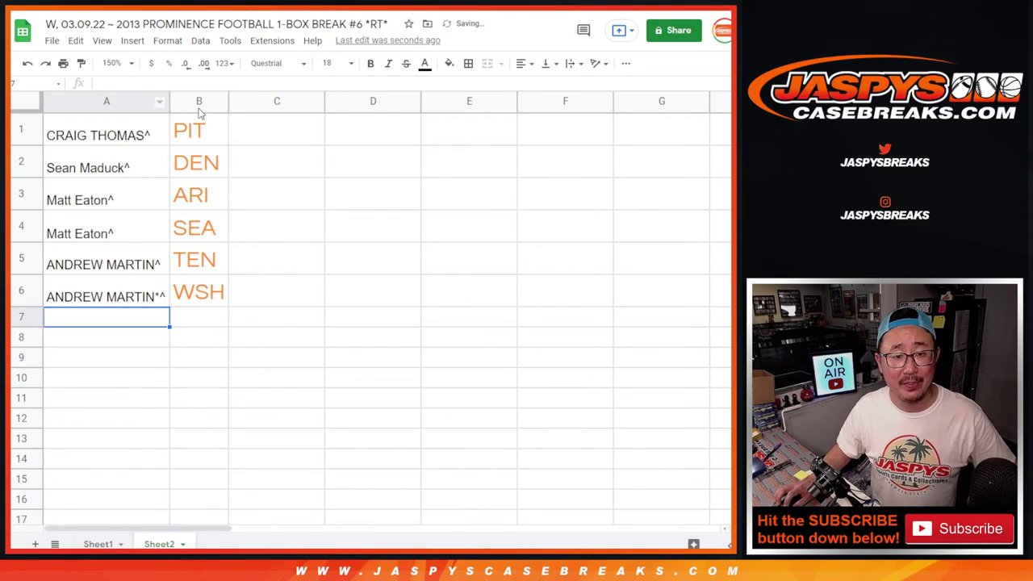